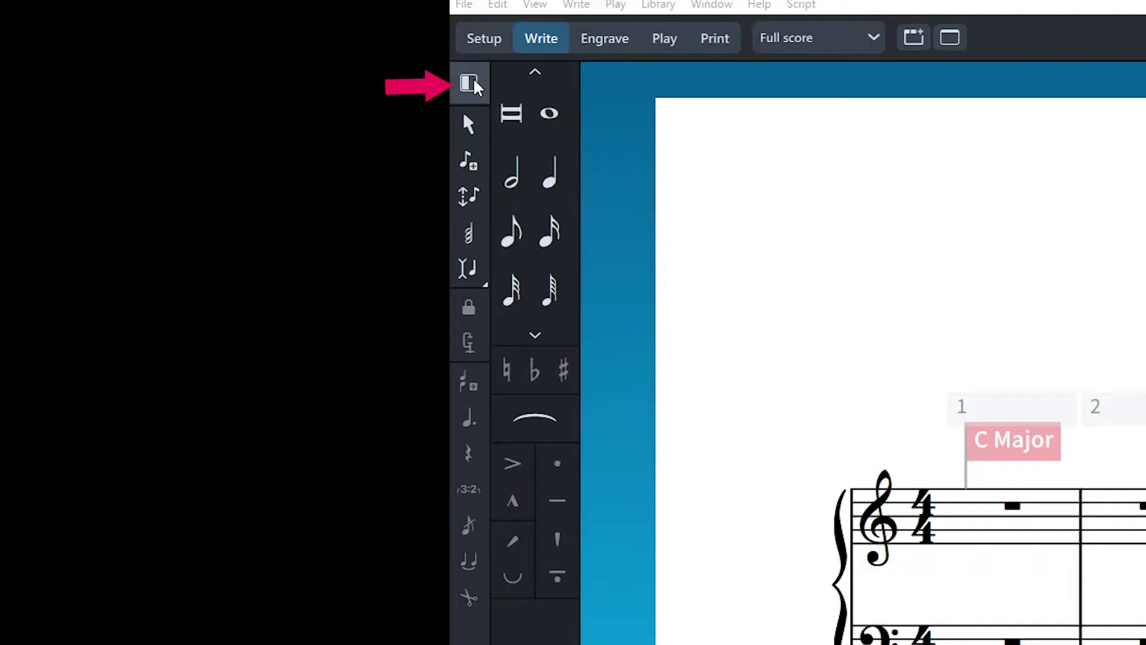
Collapse and then reopen the Notes panel beside the score.
click(471, 83)
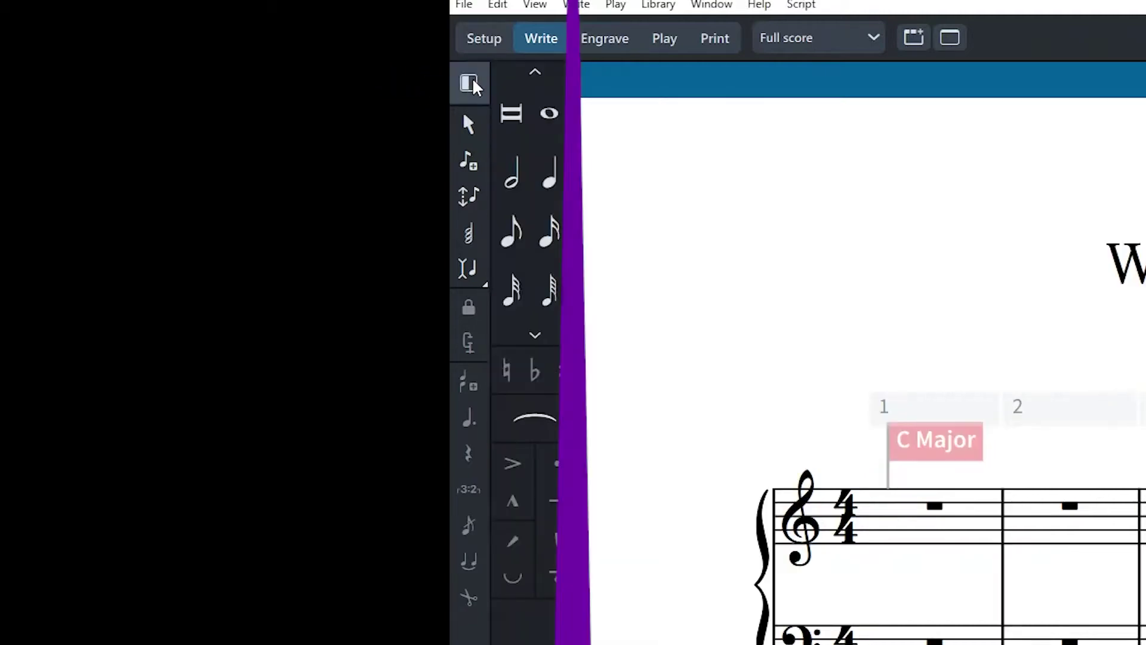
click(471, 83)
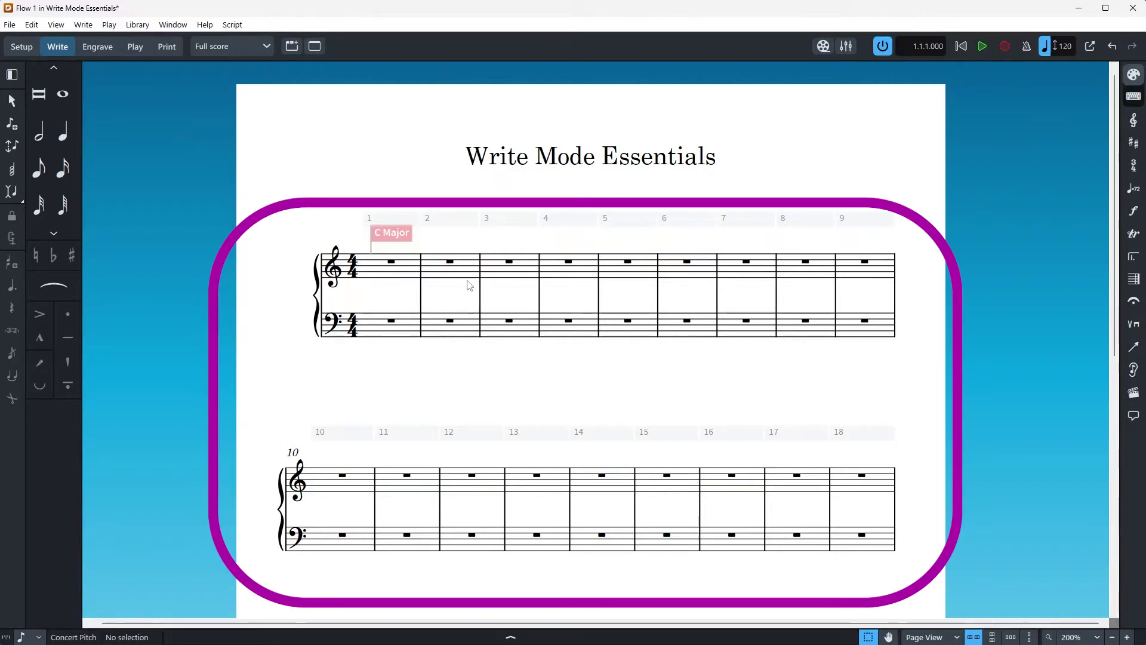
Start note input in bar 1 of the treble staff and enter a quarter-note E5.
double_click(377, 276)
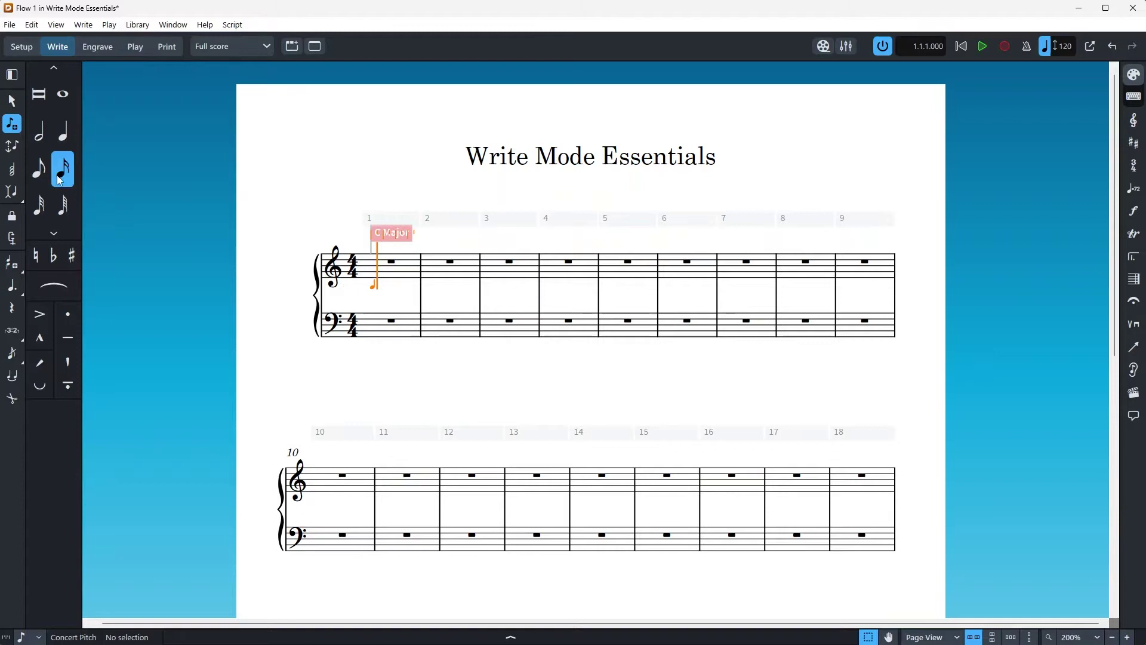
click(63, 132)
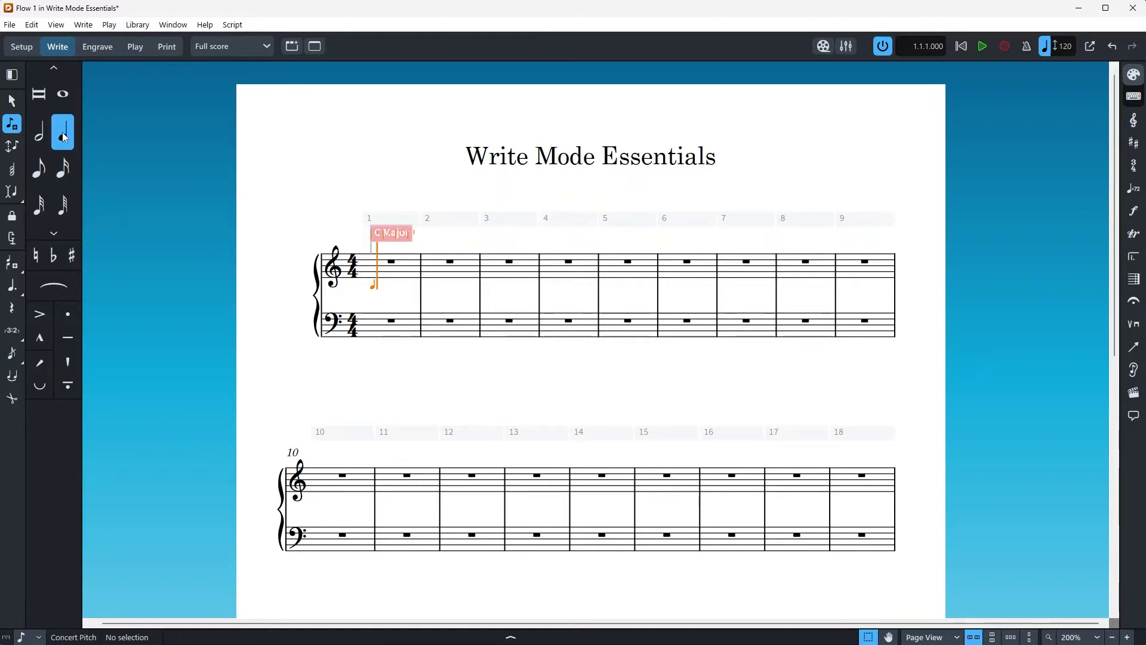
click(376, 261)
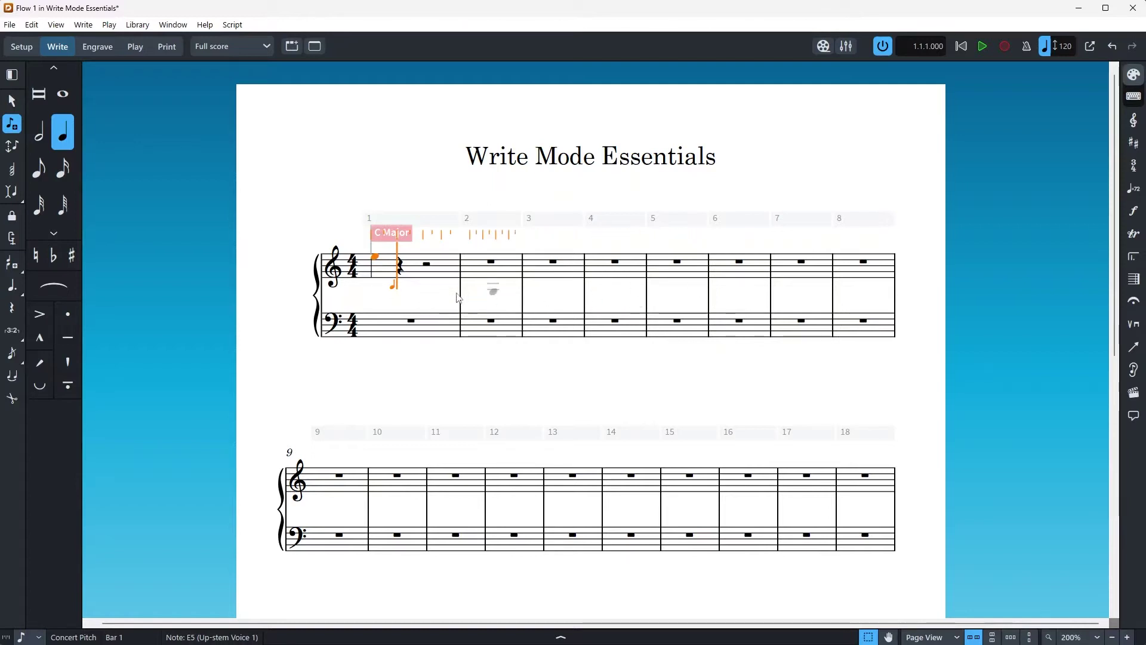
Enter a B4 quarter, a tied E4 and B4 notes across bars 2–3.
click(484, 270)
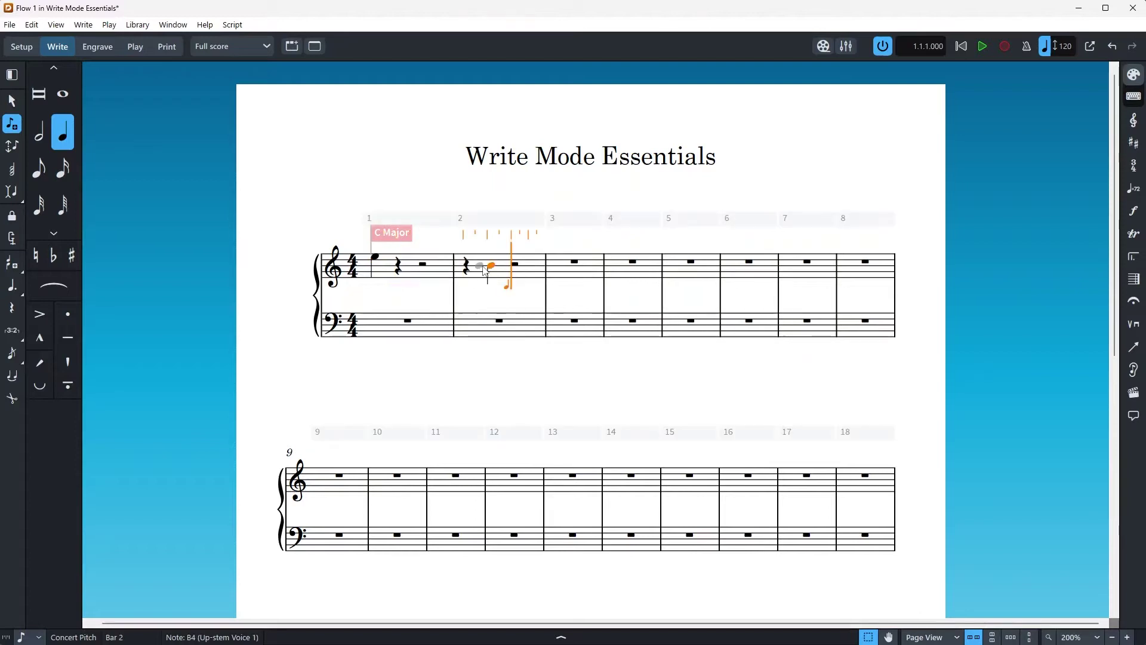
click(540, 278)
click(656, 267)
Move the caret back to bar 1 and enter D5 quarters on beat 3 and at bar 2's start.
key(Right)
key(Left)
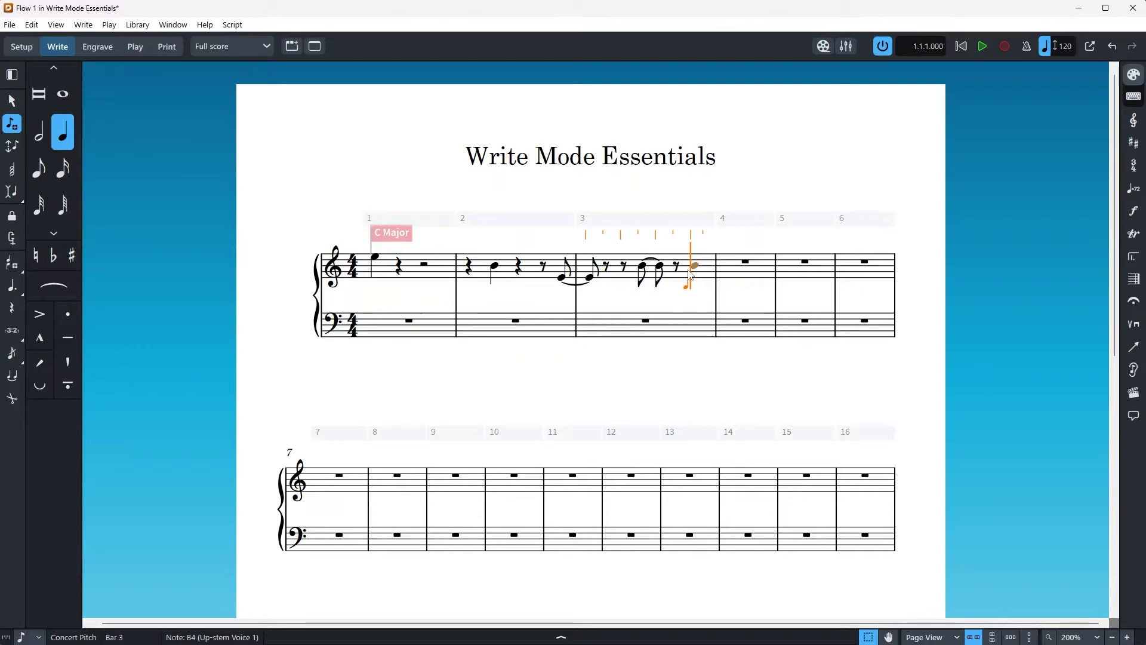
key(Left)
key(Left)
key(Left)
key(Left)
key(Left)
key(Left)
key(Left)
key(Left)
key(Left)
key(Left)
key(Left)
key(Left)
key(Left)
key(Left)
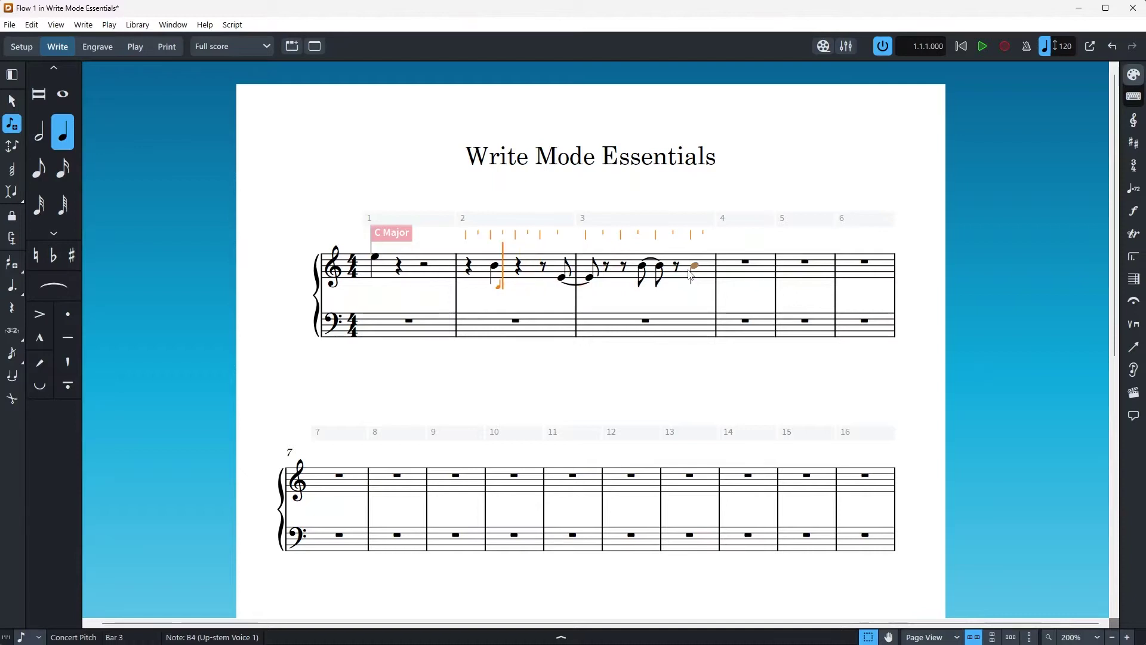
key(Left)
key(Left)
key(Left)
key(Left)
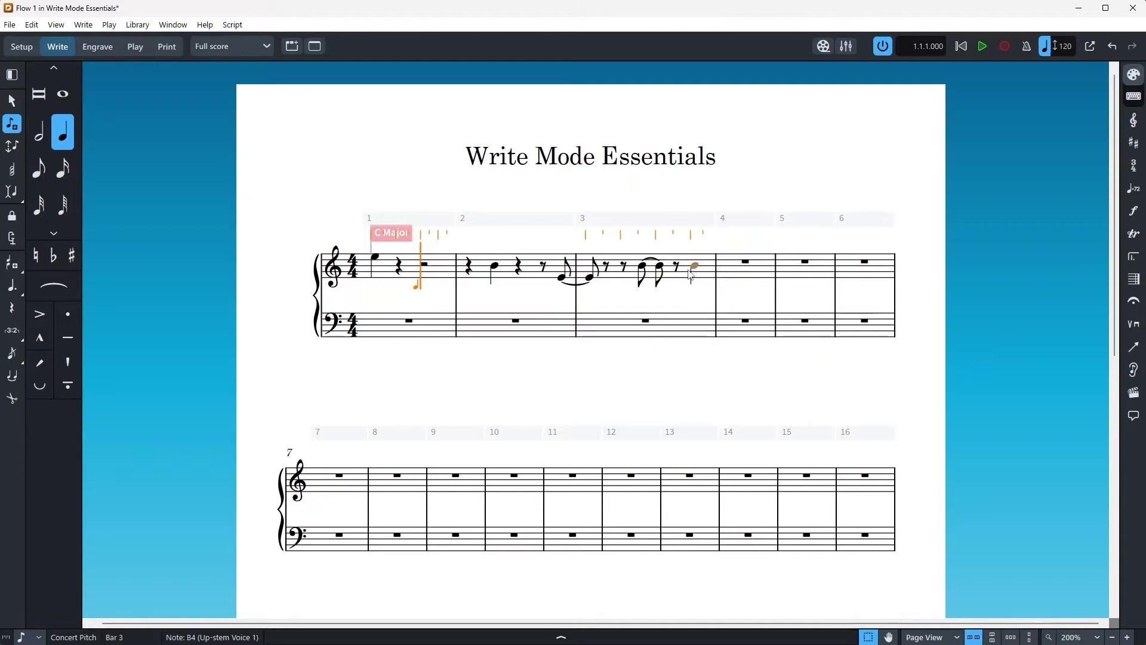
key(d)
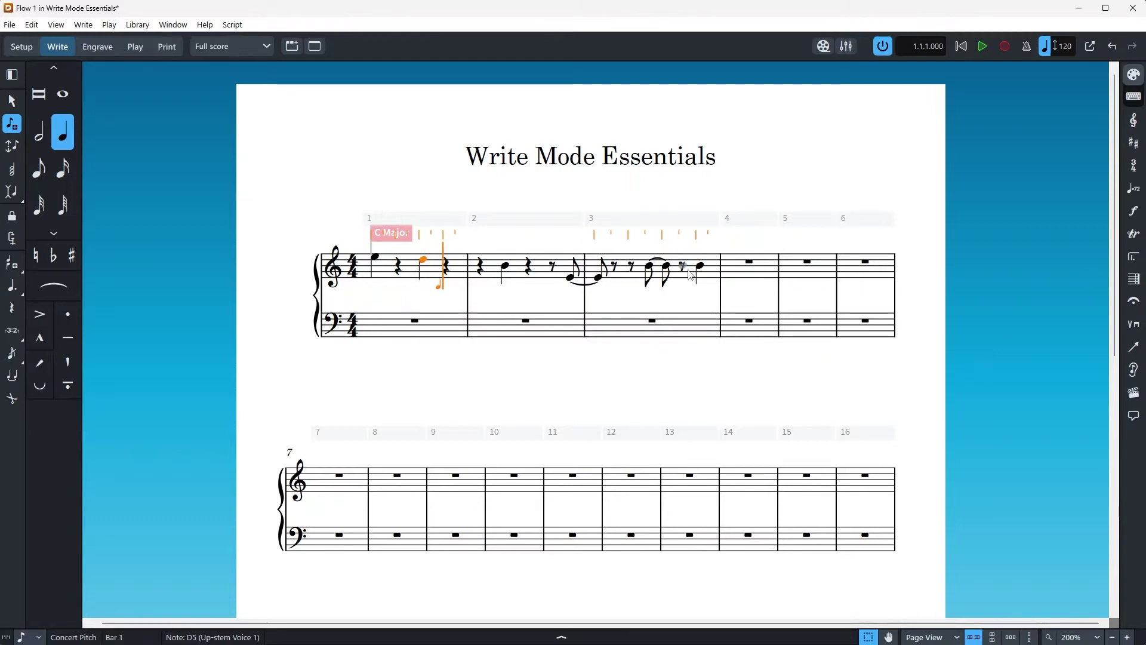
key(space)
key(d)
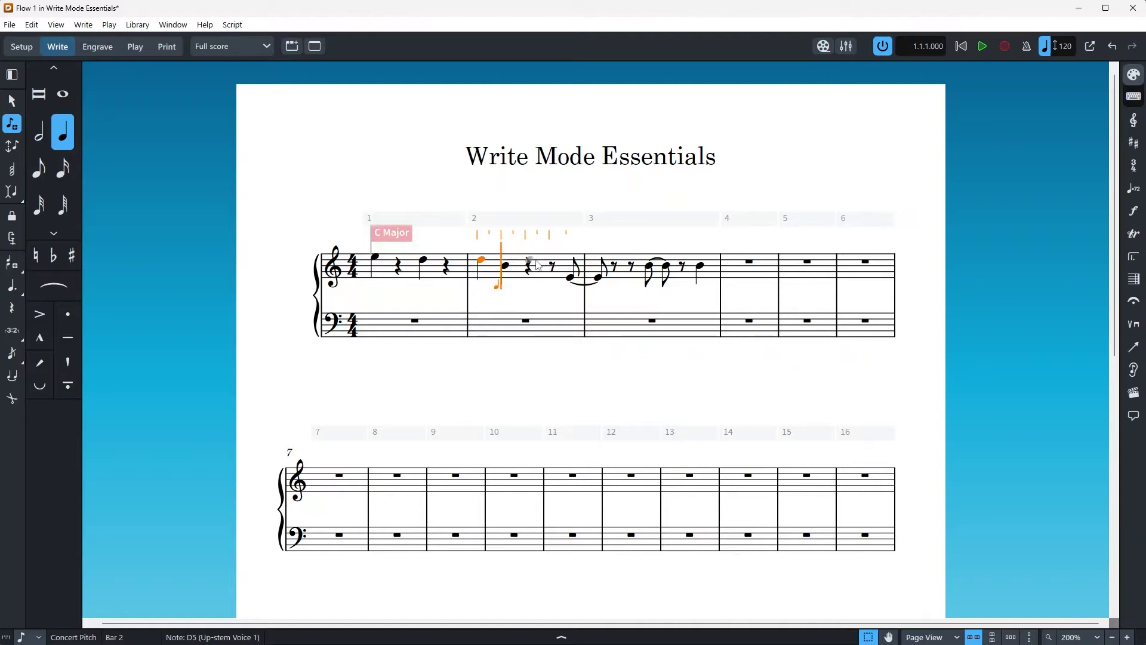
Enter a run of E5 eighths through bar 2, ending with one tied into bar 3.
click(493, 259)
click(536, 258)
click(544, 258)
click(564, 258)
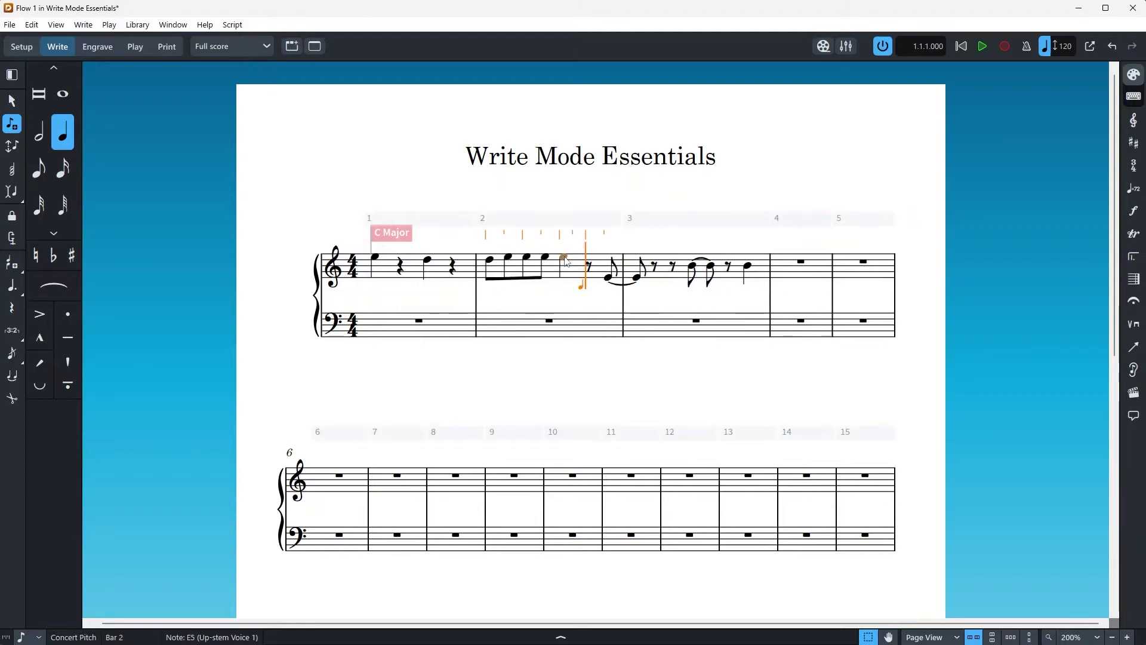
click(577, 259)
click(613, 258)
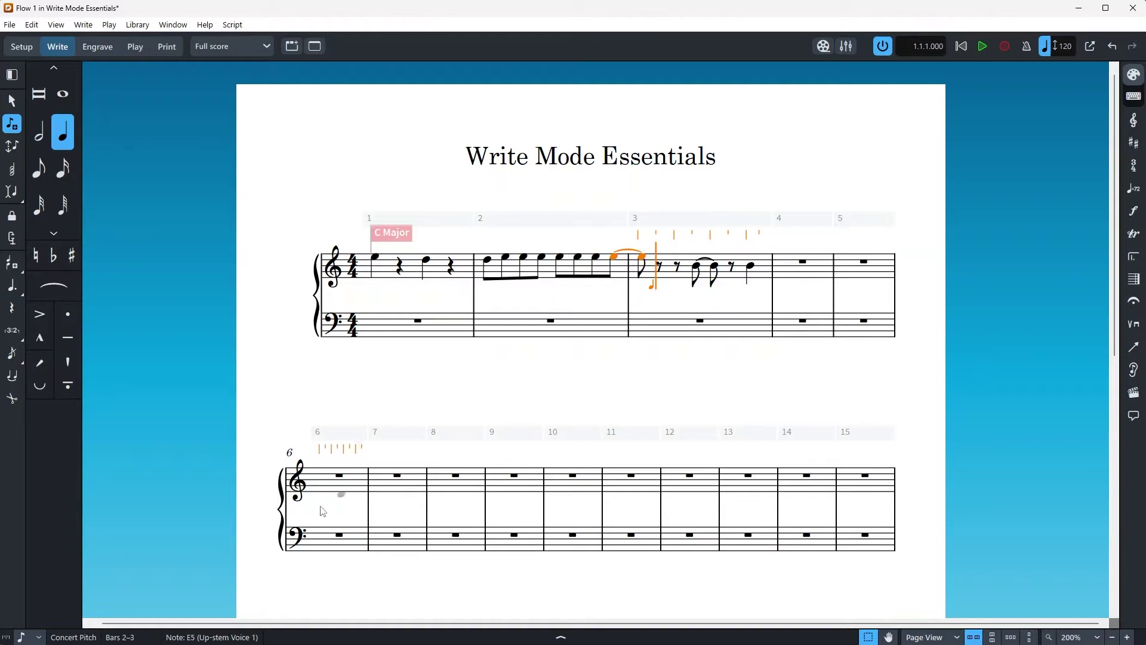
Check the note-duration list in the status bar, then resume note input after bar 3's tied note.
click(31, 638)
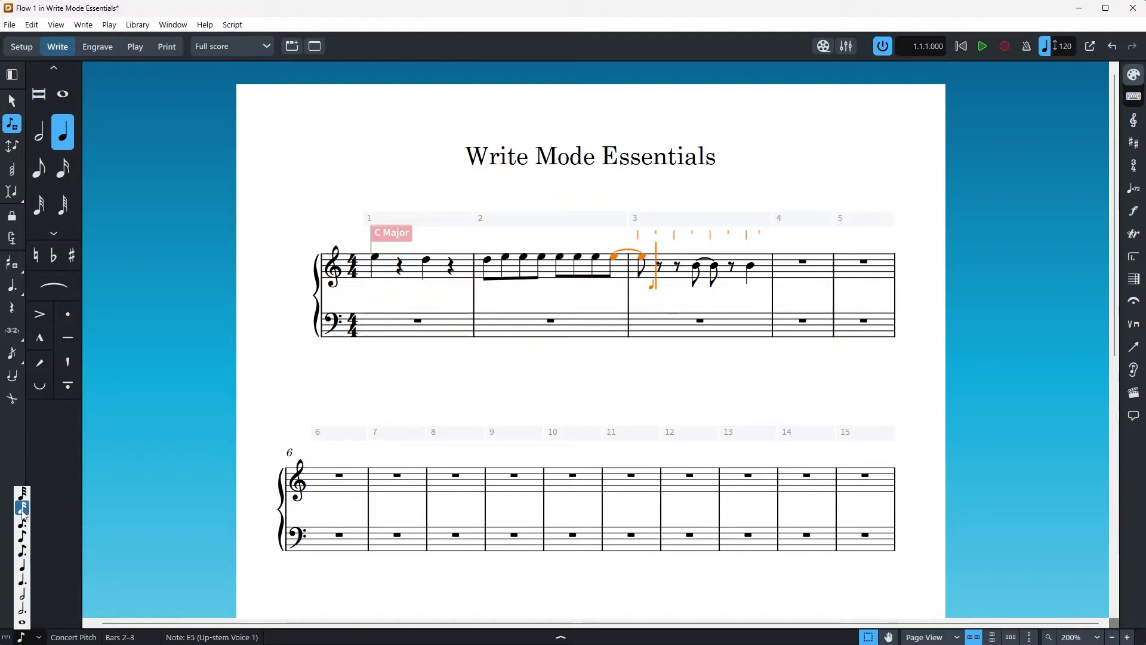
key(Escape)
key(Escape)
key(shift+n)
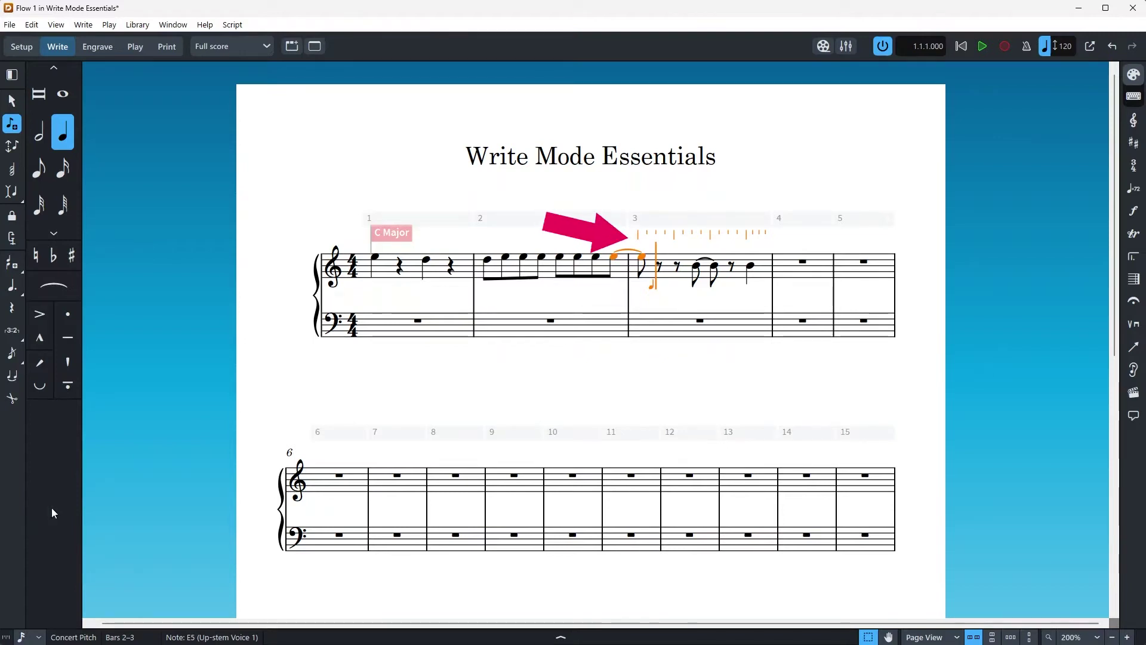
Enter E5 sixteenths in bar 3, return to bar 2's last note, and exit note input.
key(e)
click(651, 258)
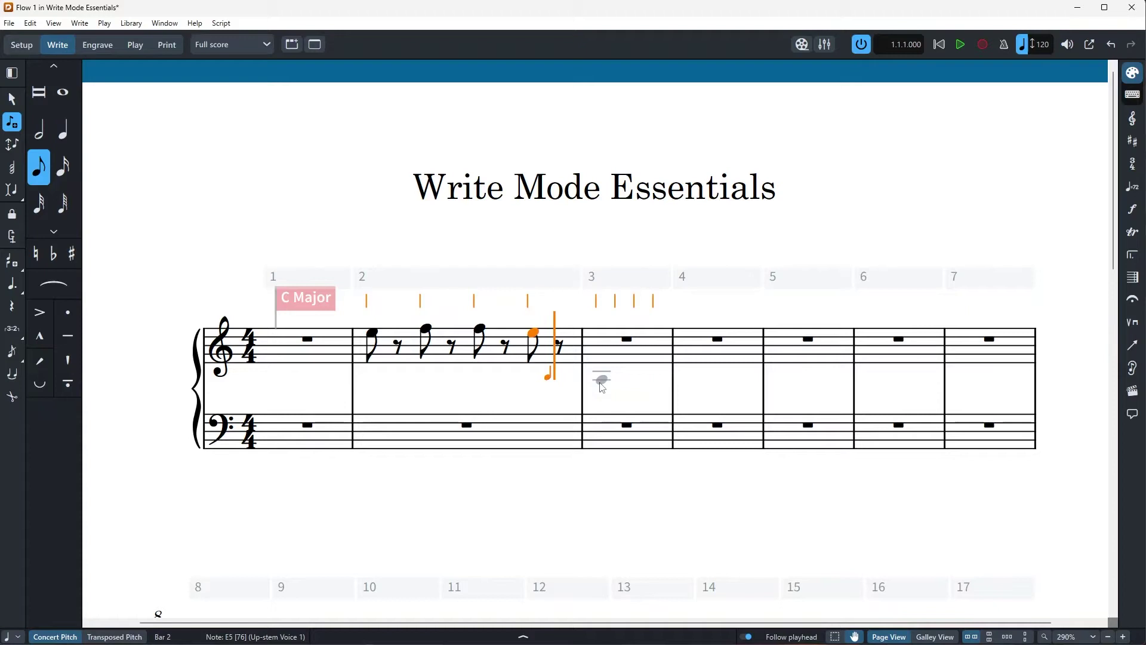
key(Escape)
key(Return)
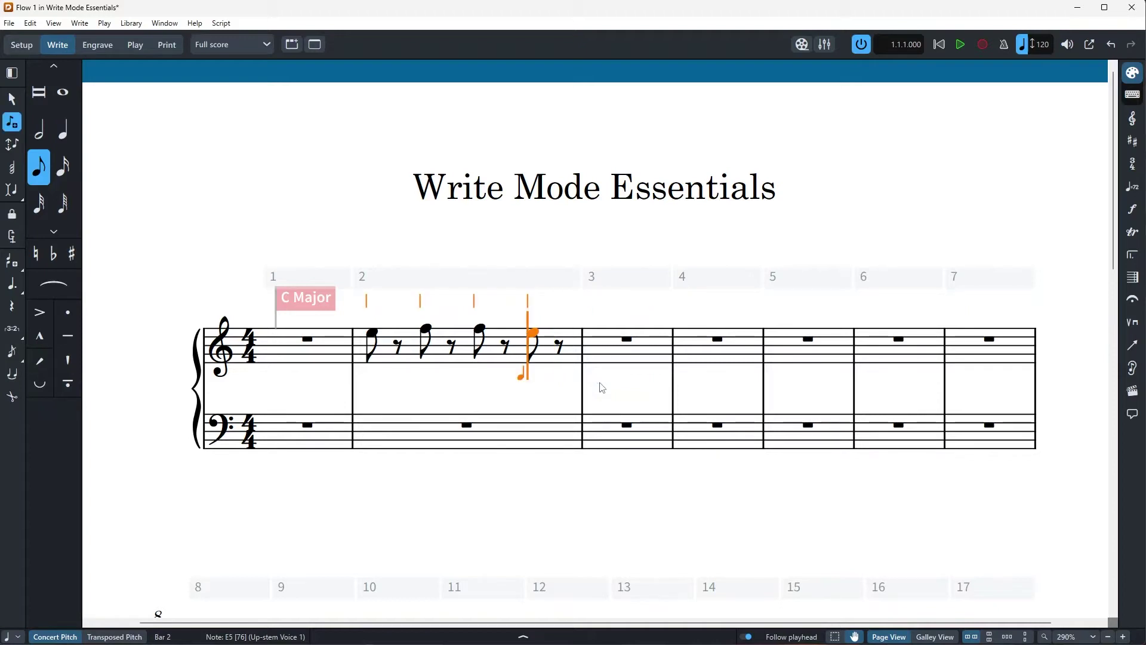
key(Escape)
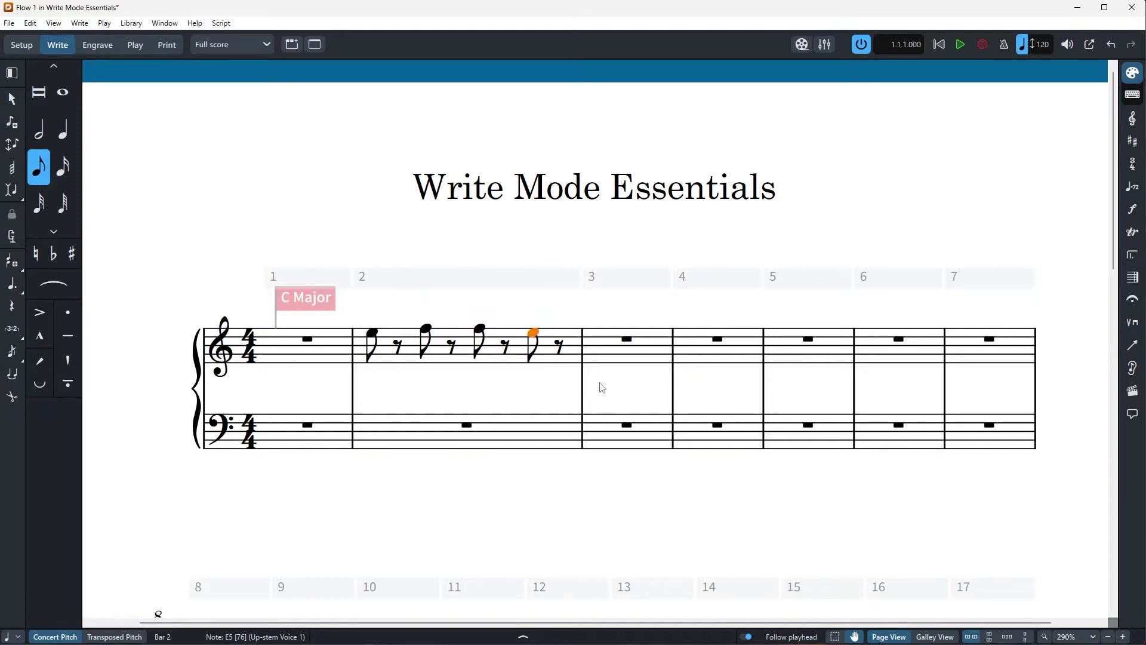
key(shift+n)
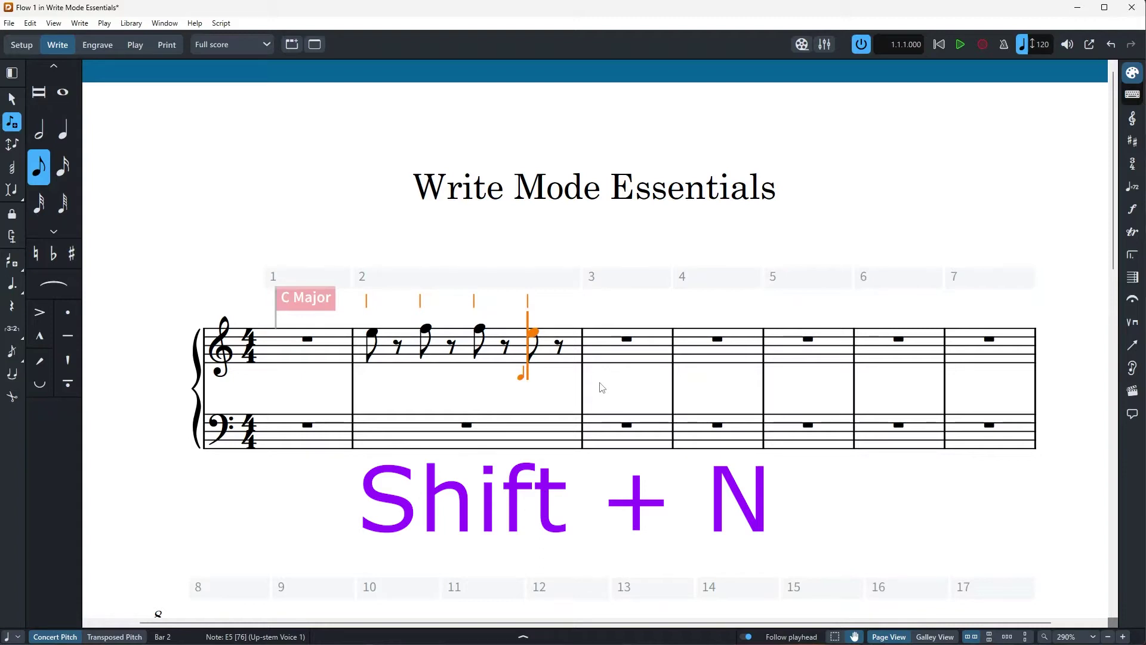
key(Escape)
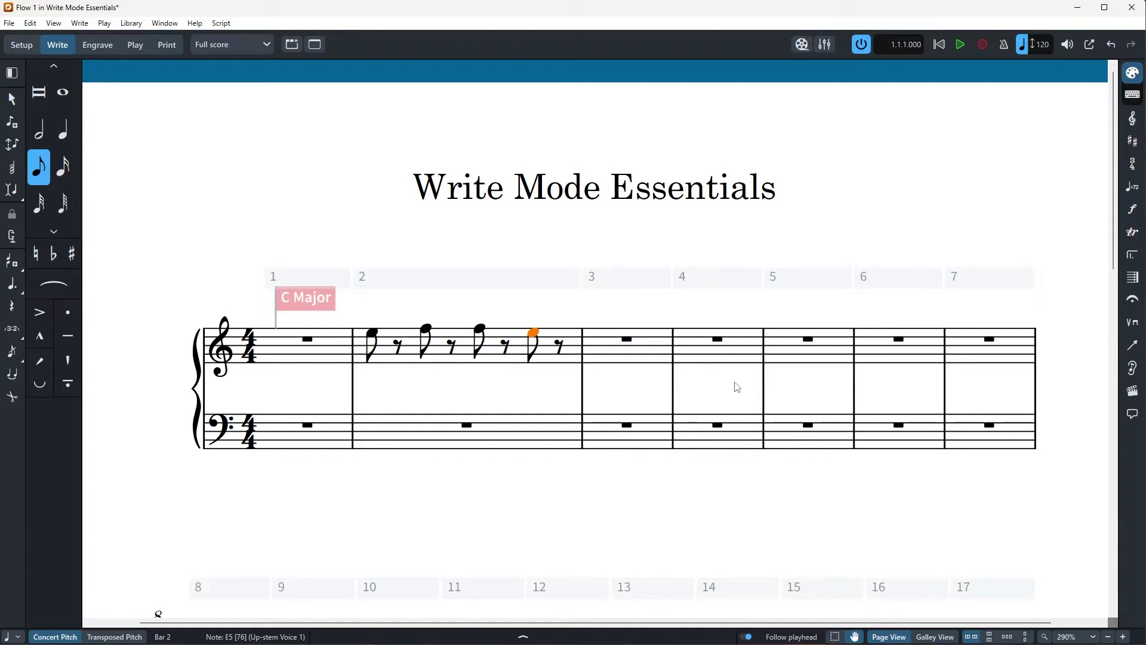
Move the selected E5 eighth to beat 3 of bar 2 with Alt+arrow keys.
key(alt+Left)
key(alt+Left)
key(alt+Left)
key(alt+Left)
key(alt+Right)
key(alt+Right)
key(alt+Right)
key(alt+Right)
key(alt+Left)
key(alt+Left)
key(alt+Left)
key(alt+Left)
key(alt+Right)
key(alt+Right)
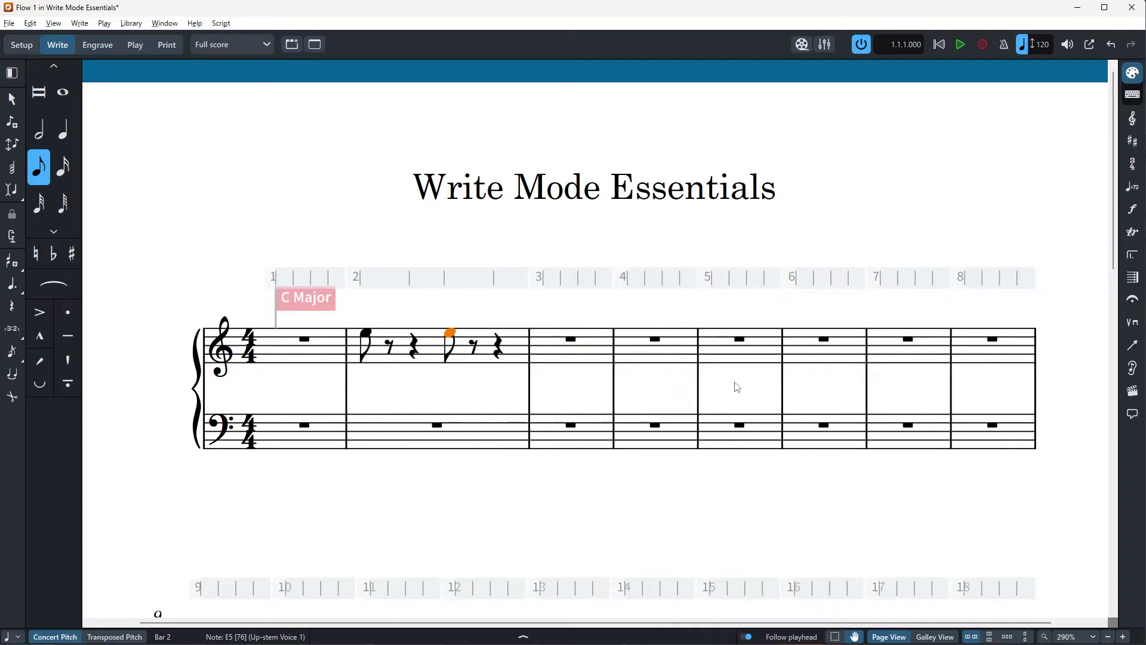
Step the selection across bar 2's notes and rests and the neighbouring bars' rests.
key(Right)
key(Right)
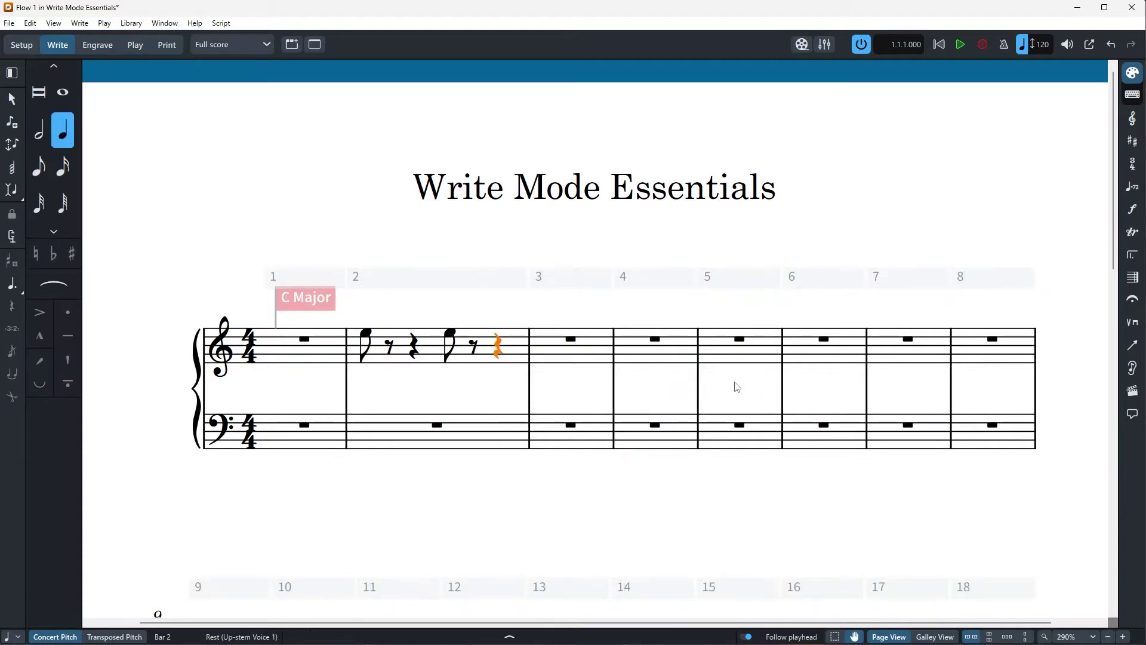
key(Left)
key(Left)
key(Left)
key(Left)
key(Left)
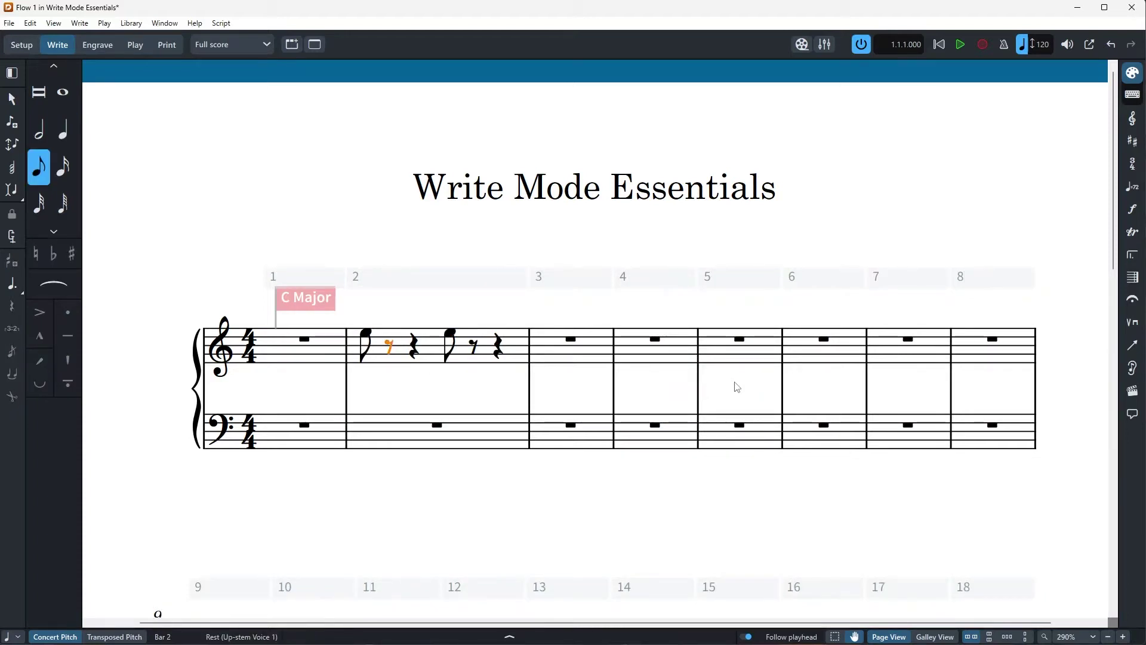
key(Left)
key(Right)
key(Right)
key(Right)
key(Right)
key(Right)
key(Right)
key(Right)
key(Right)
key(Left)
key(Left)
key(Left)
key(Left)
key(Left)
key(Left)
key(Left)
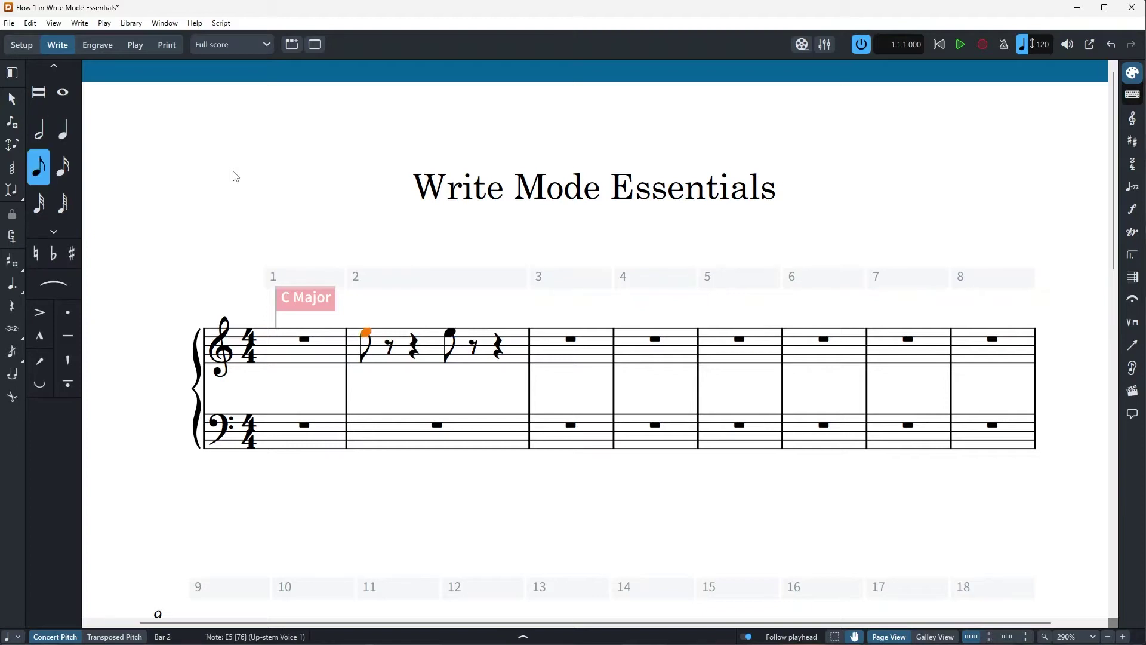
Start note input at the first E5 of bar 2 with Shift+N.
key(shift+n)
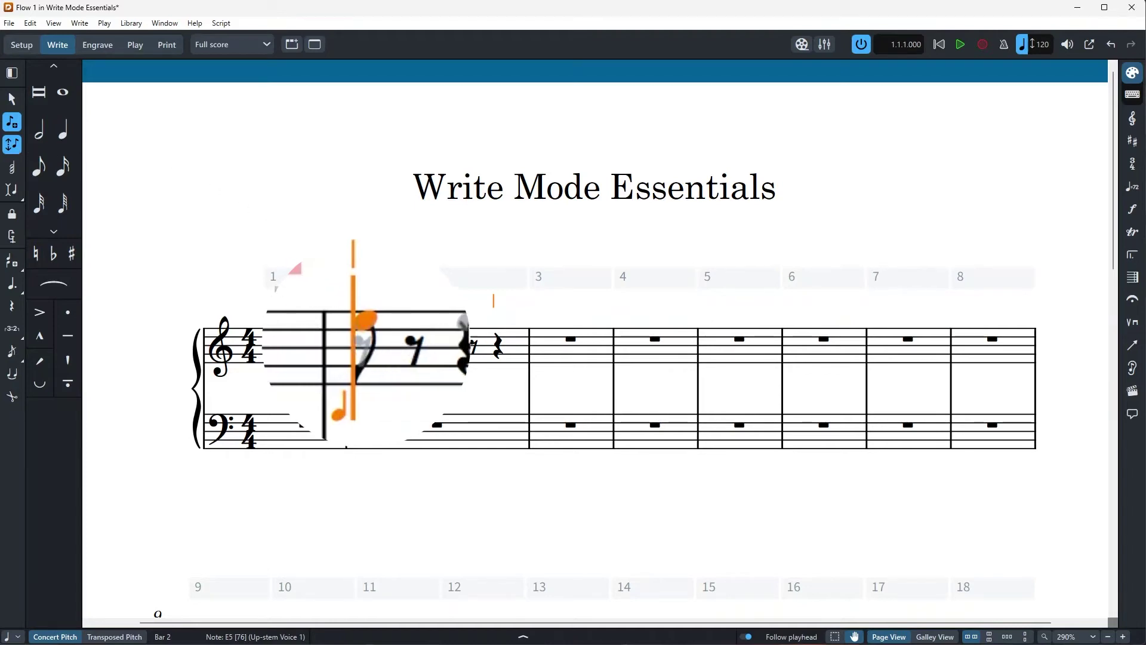
Move the caret to bar 2's quarter rest and enter beamed A4 eighths.
click(421, 334)
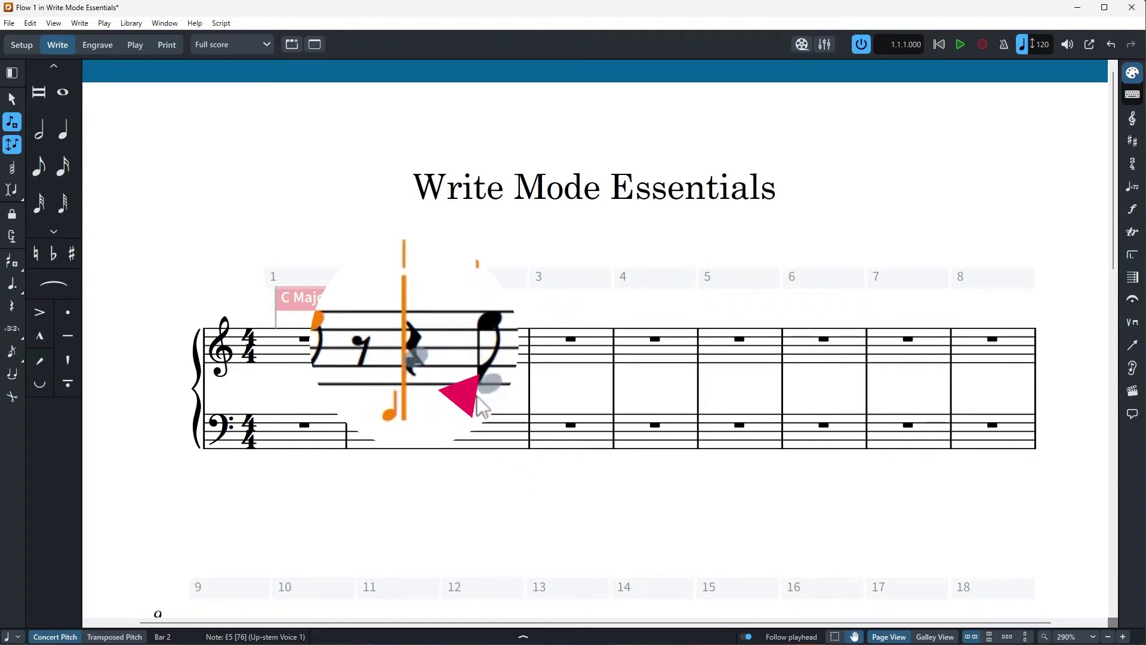
scroll(597, 359, down, 1)
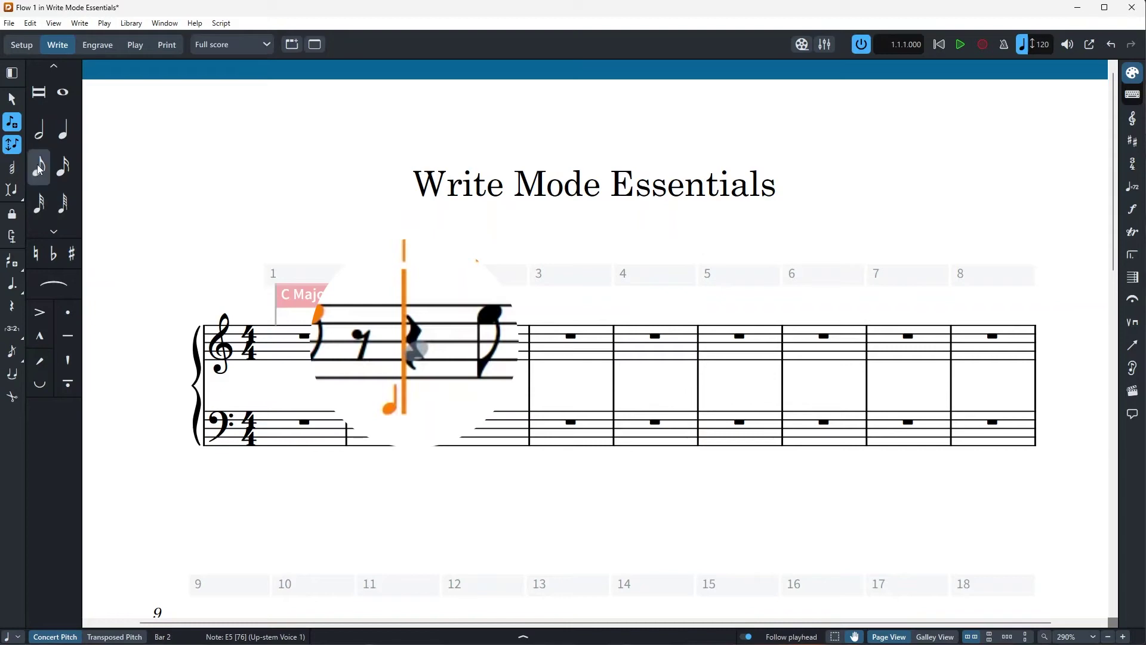
key(a)
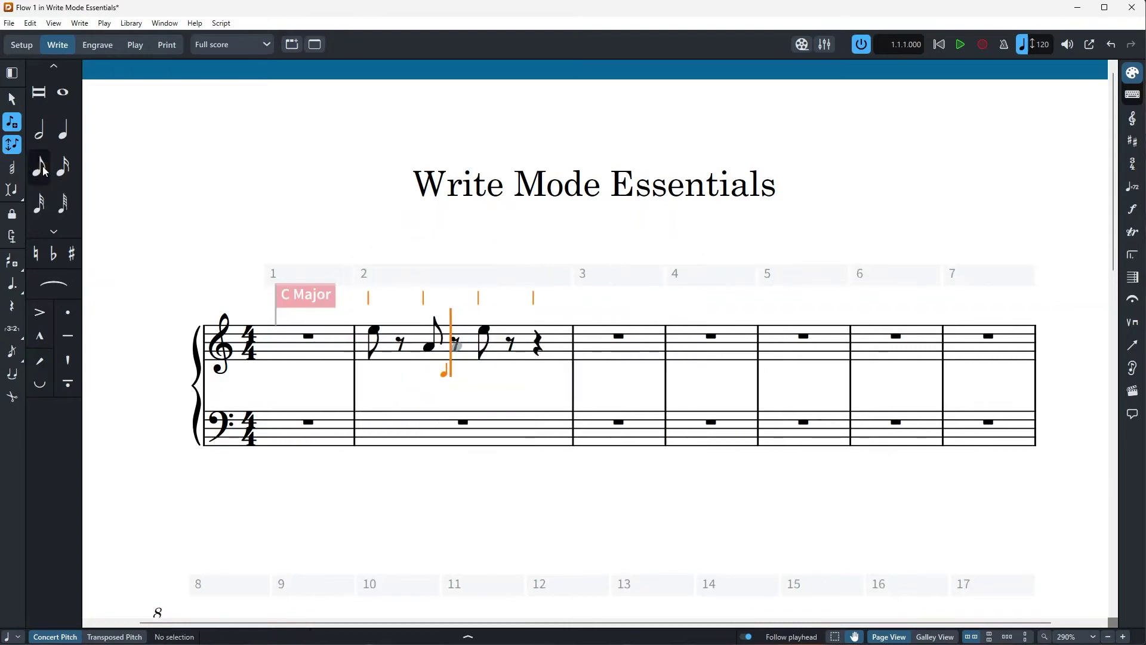
key(a)
key(a)
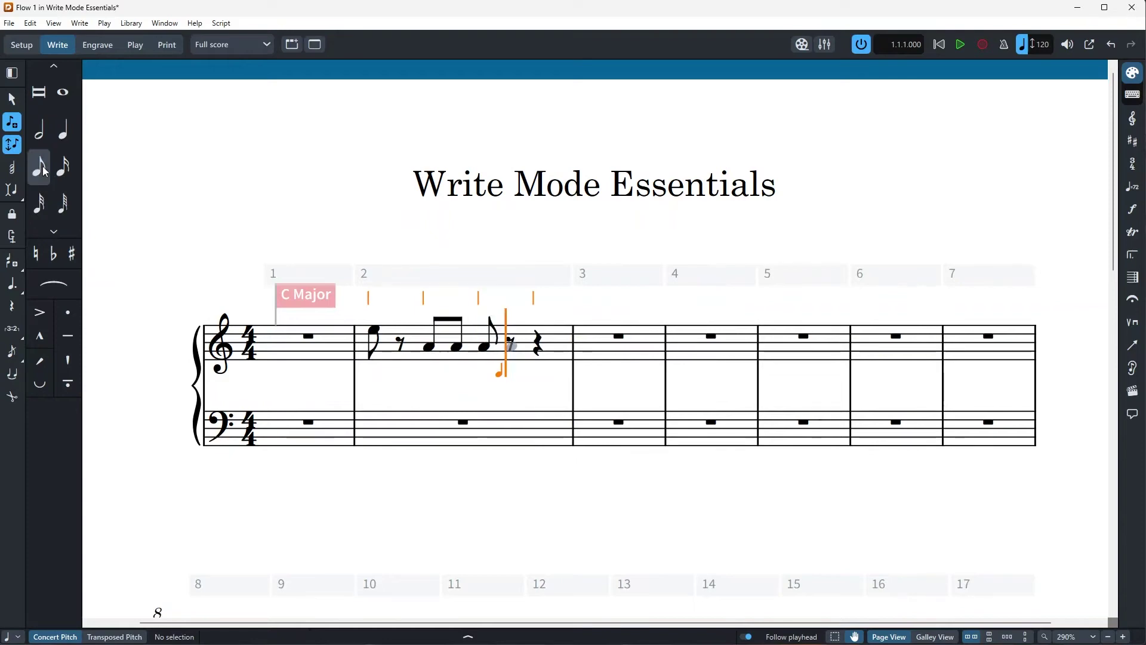
Enter more A notes with sixteenth, quarter and half durations, tying them into bar 3.
key(a)
click(63, 170)
key(a)
click(65, 136)
key(a)
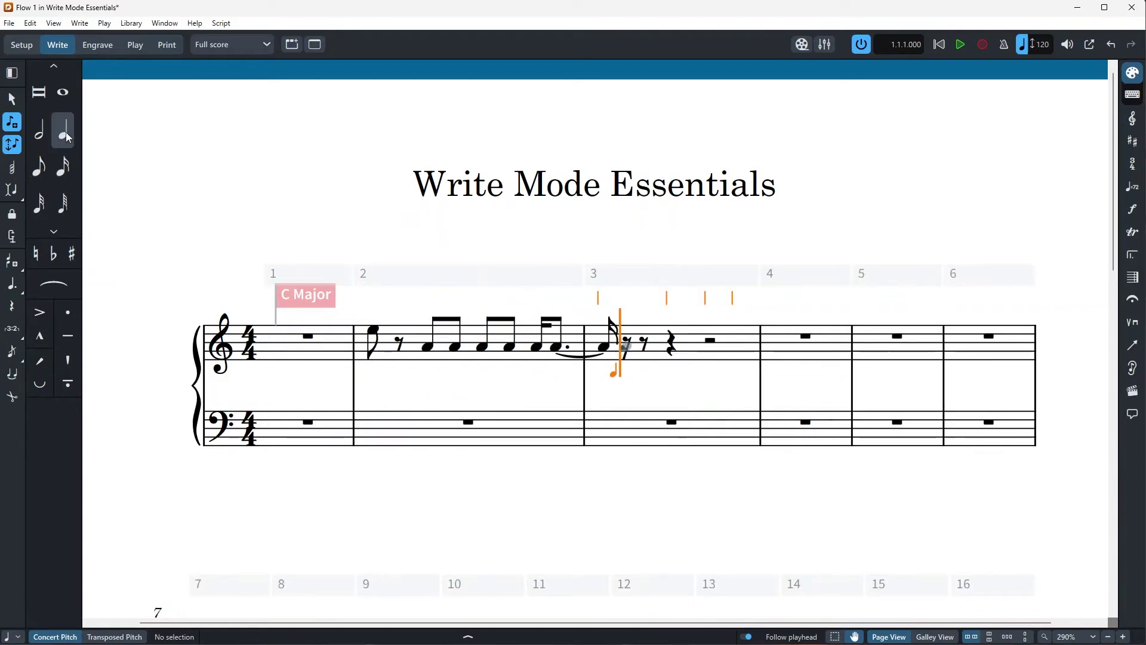
click(40, 131)
key(a)
click(46, 200)
key(a)
key(a)
key(a)
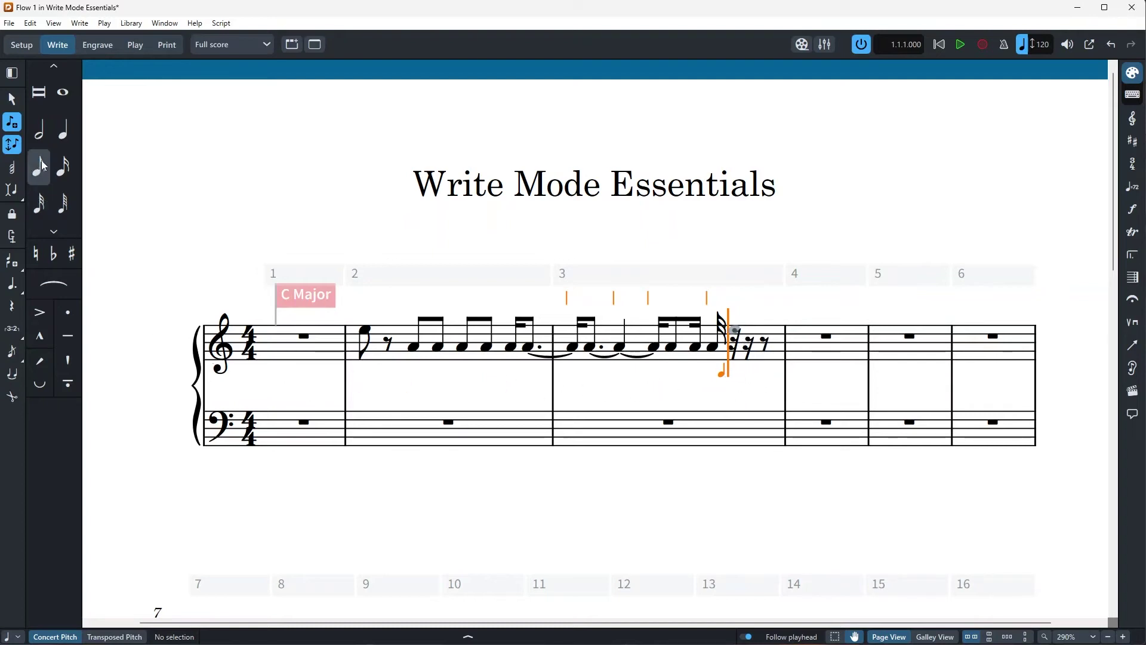
Enter a quarter E tied into bar 4 and a half-note E, then end note input.
click(64, 134)
key(e)
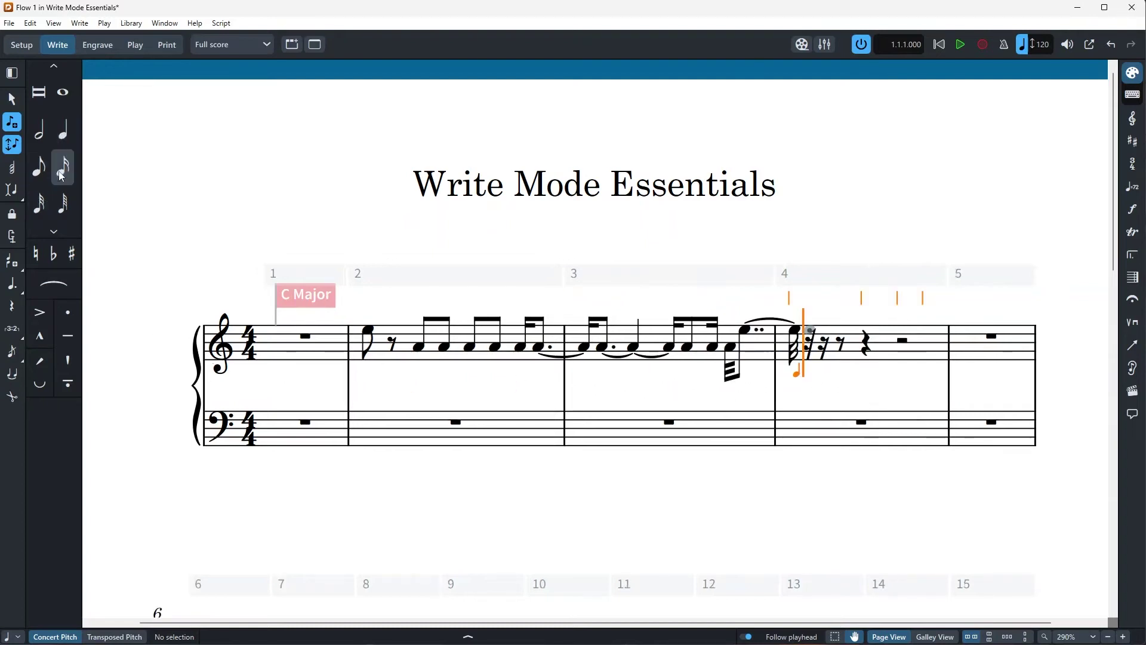
click(39, 129)
key(e)
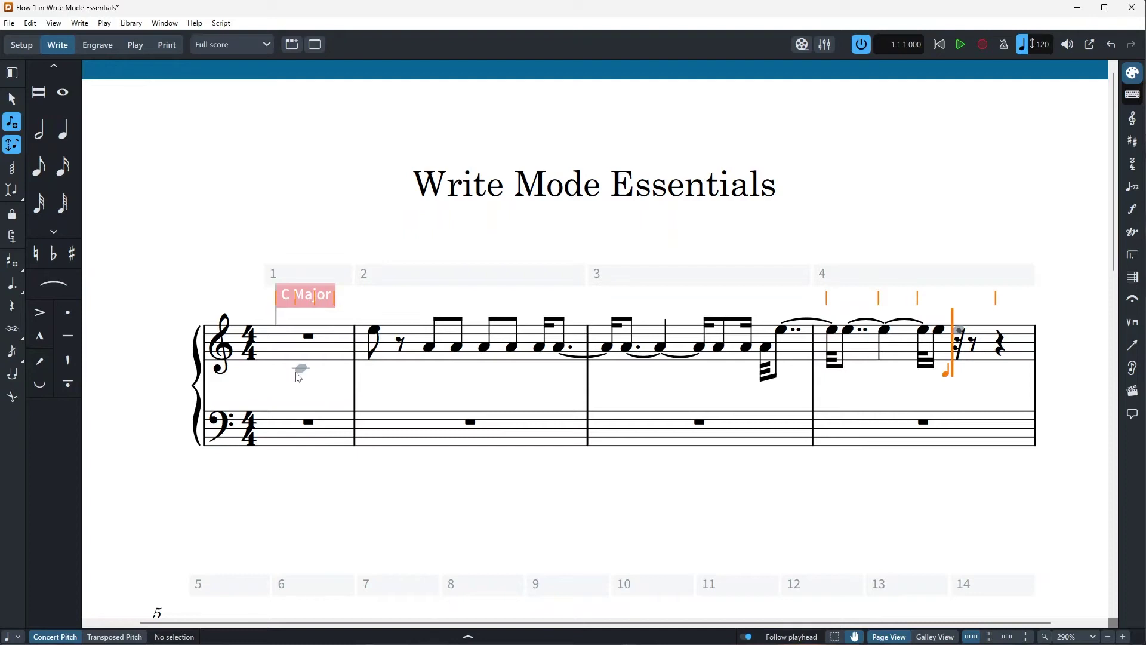
key(Escape)
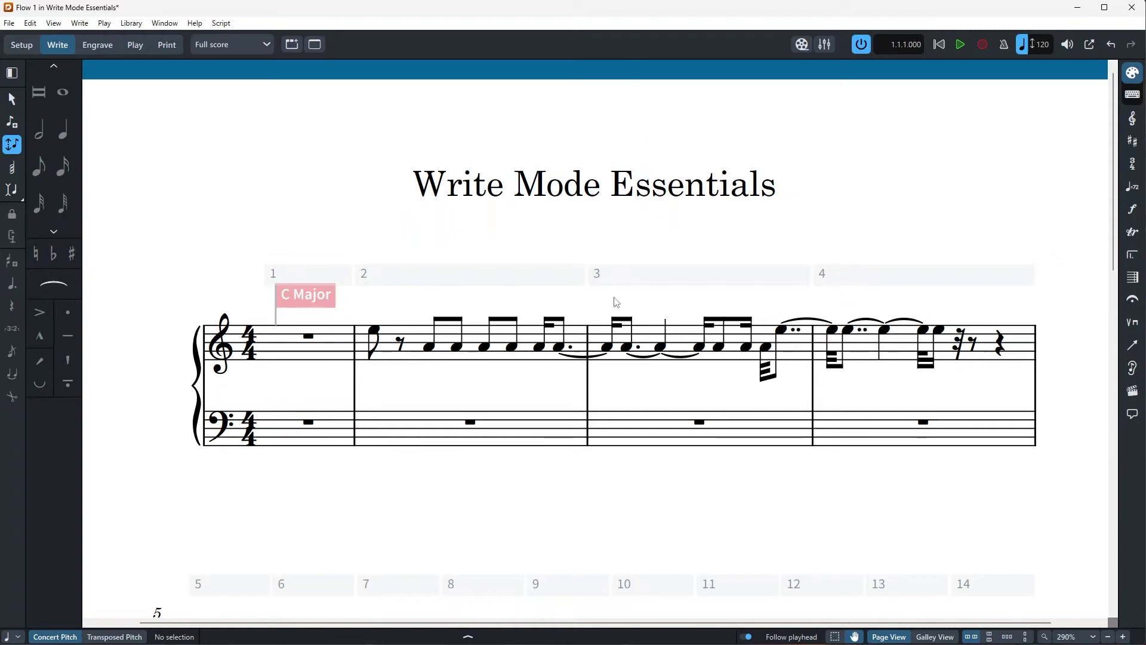
Delete an A eighth and an A sixteenth in bar 2, turning them into rests.
click(457, 346)
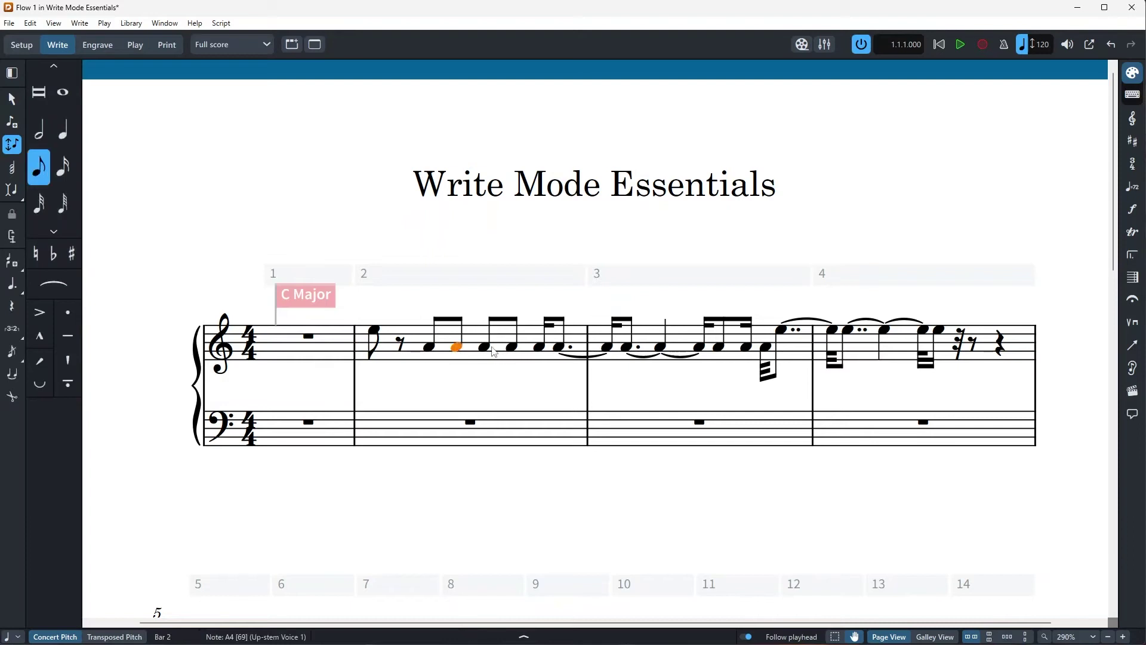
key(Right)
key(Escape)
click(502, 348)
key(Delete)
click(539, 349)
key(Escape)
click(541, 353)
key(Delete)
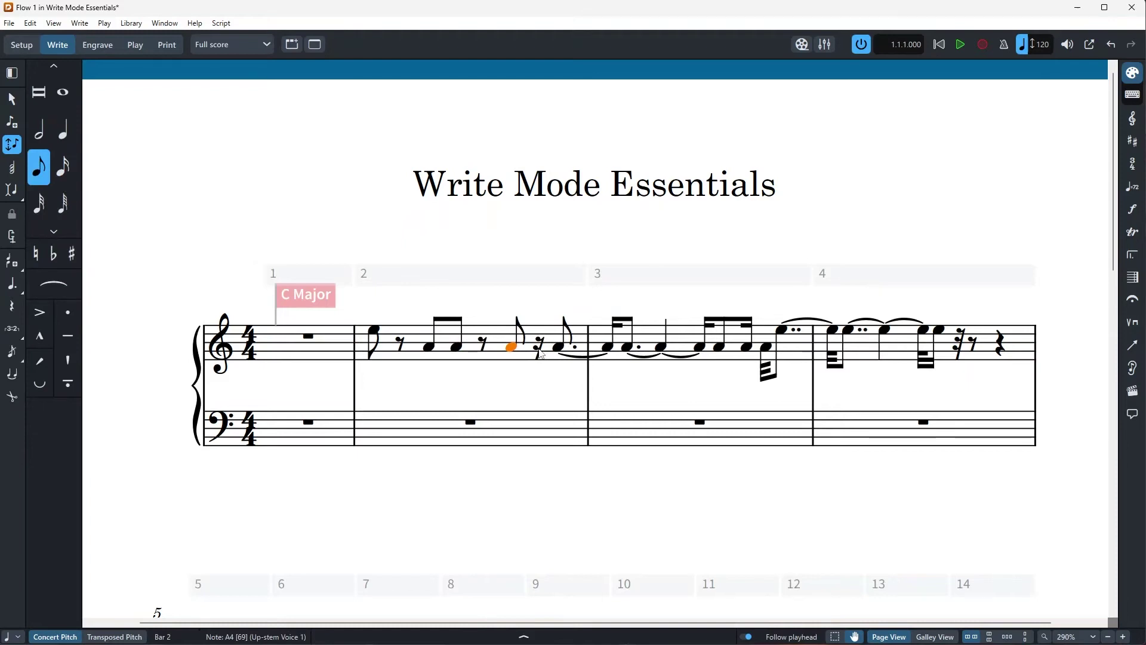
Select bar 2, start note input at its rest, and switch to rest input.
click(500, 343)
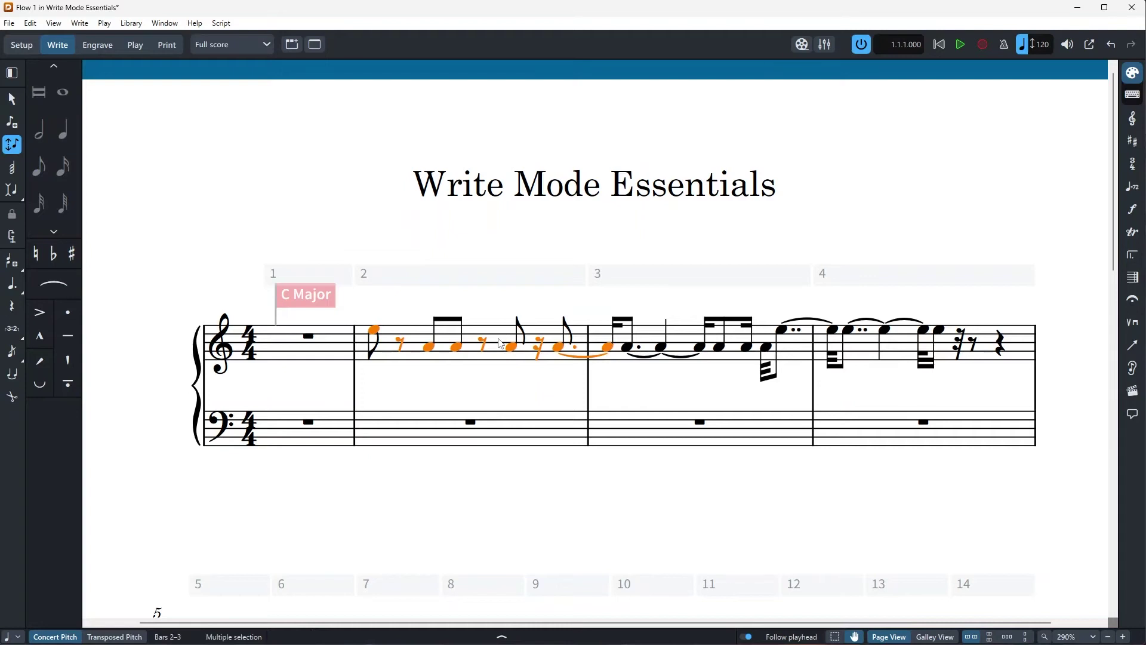
double_click(500, 343)
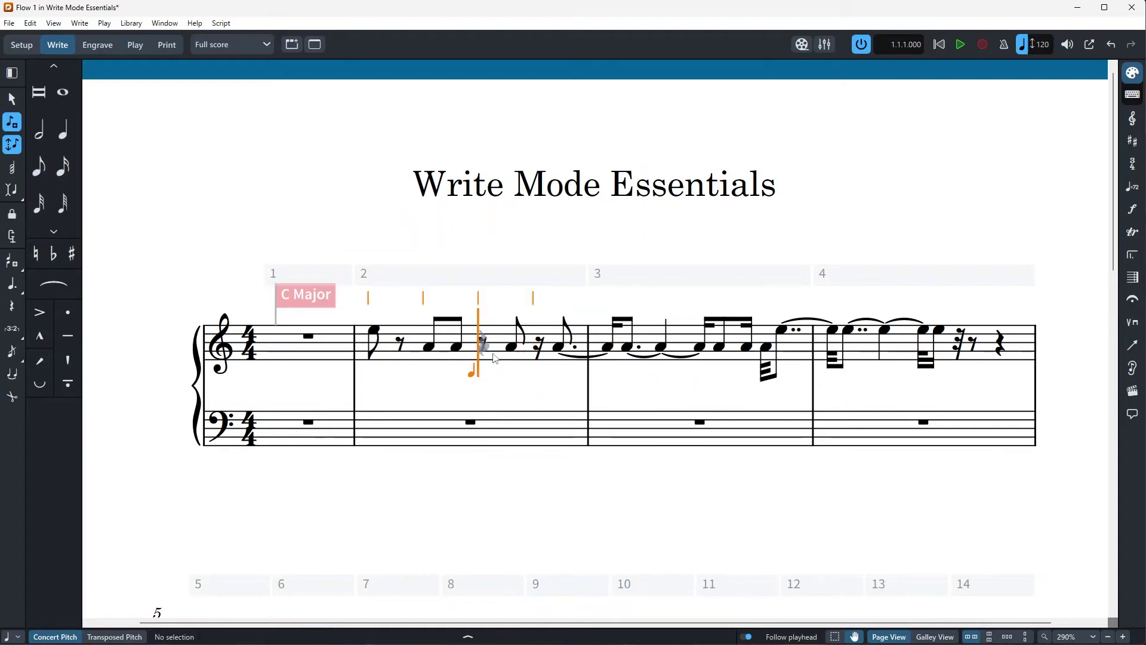
click(16, 311)
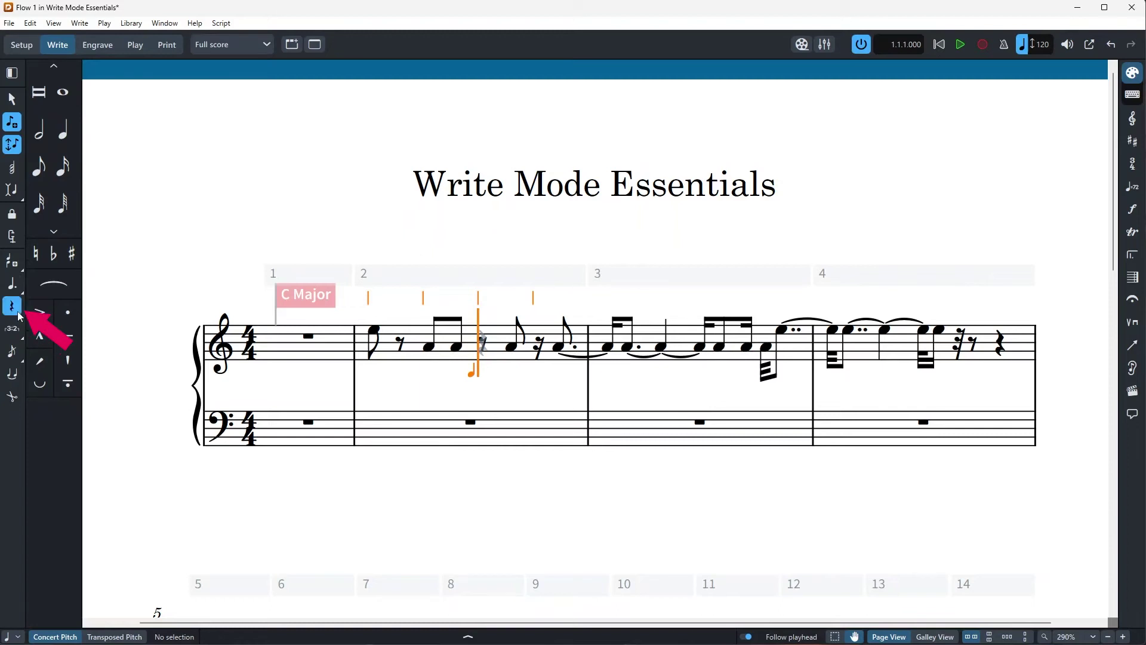
Turn off Pitch Before Duration and enter eighth and quarter rests across bars 2–3.
click(15, 151)
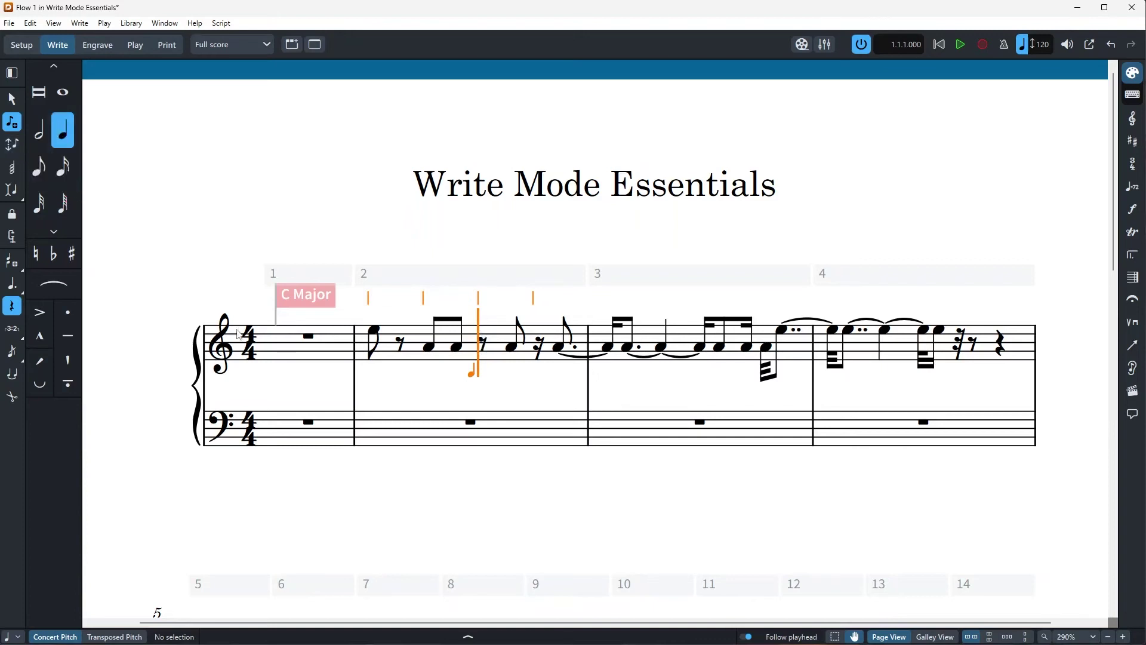
click(39, 167)
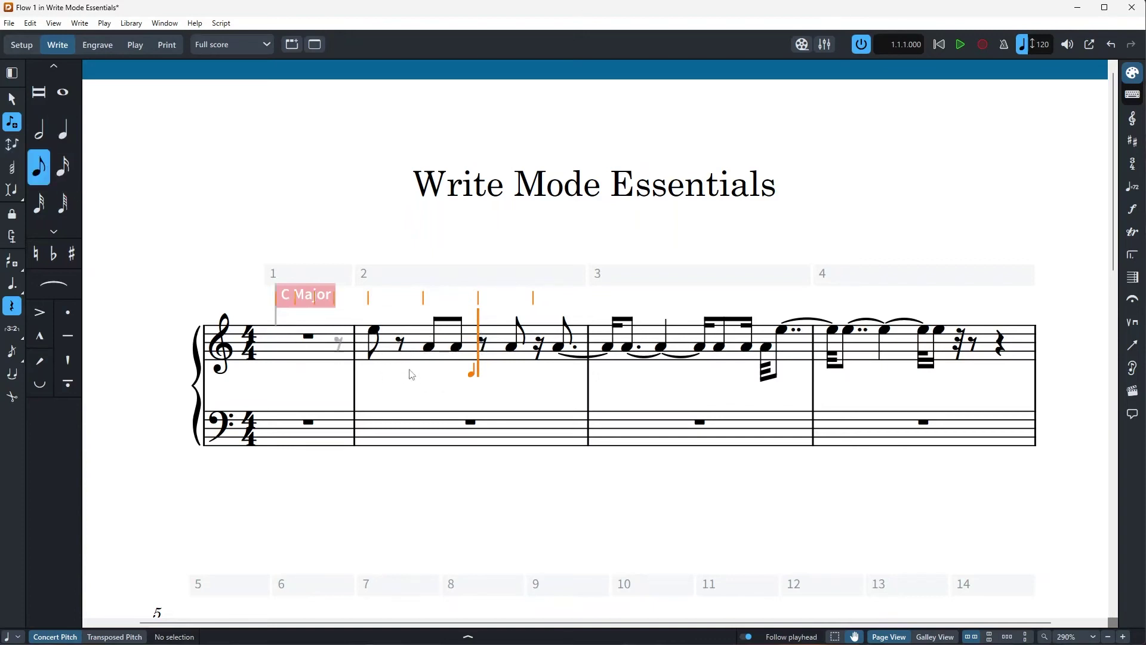
click(429, 346)
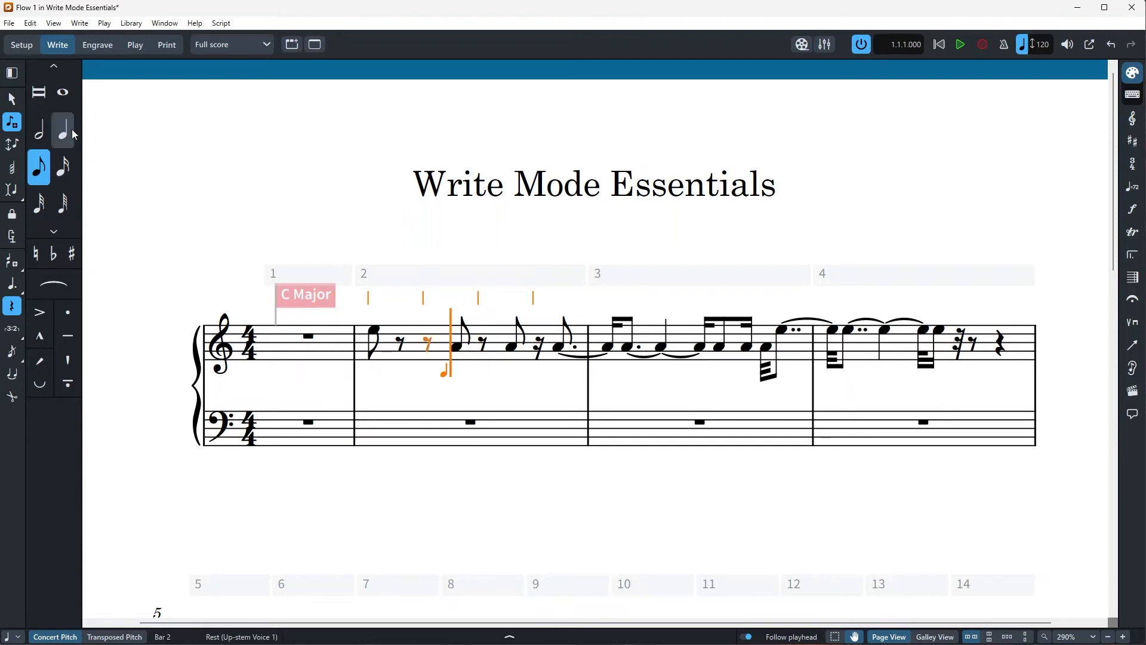
key(6)
click(517, 352)
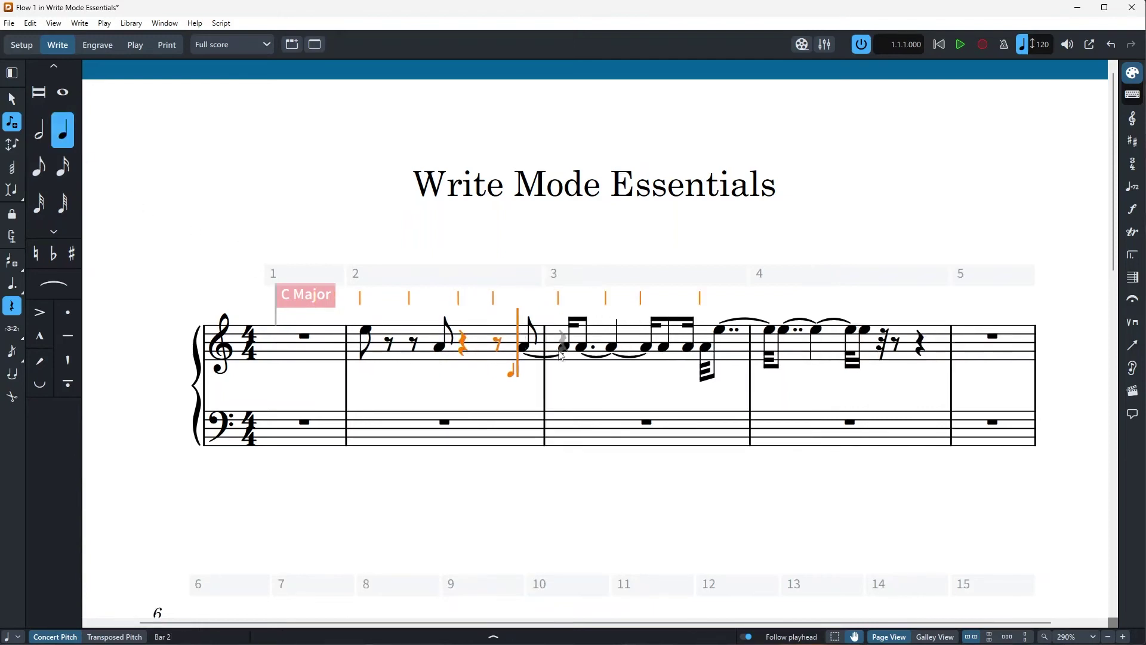
click(580, 347)
click(699, 350)
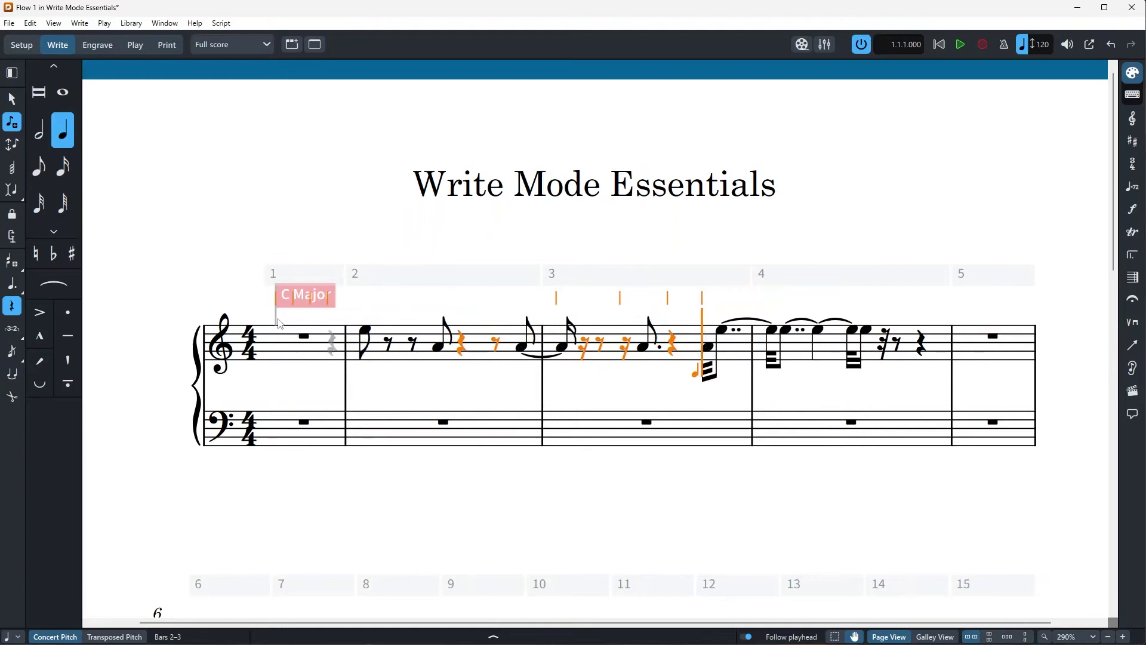
key(ctrl+Left)
key(ctrl+Left)
key(a)
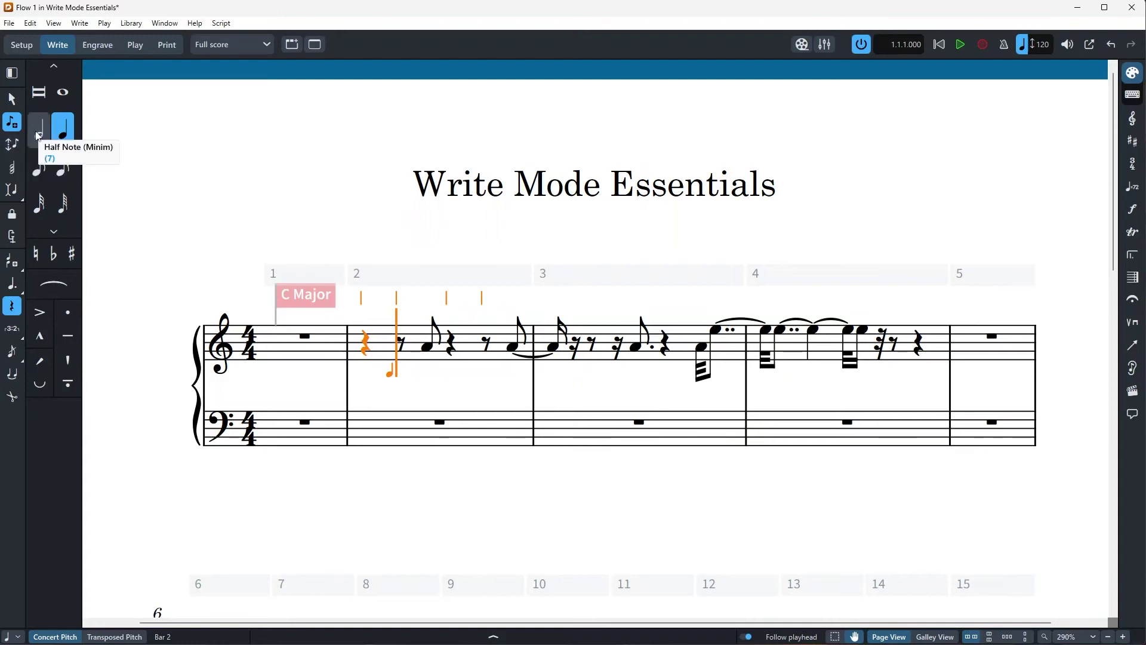
Enter a half rest in bar 2 plus quarter and 32nd rests in bar 3.
click(15, 147)
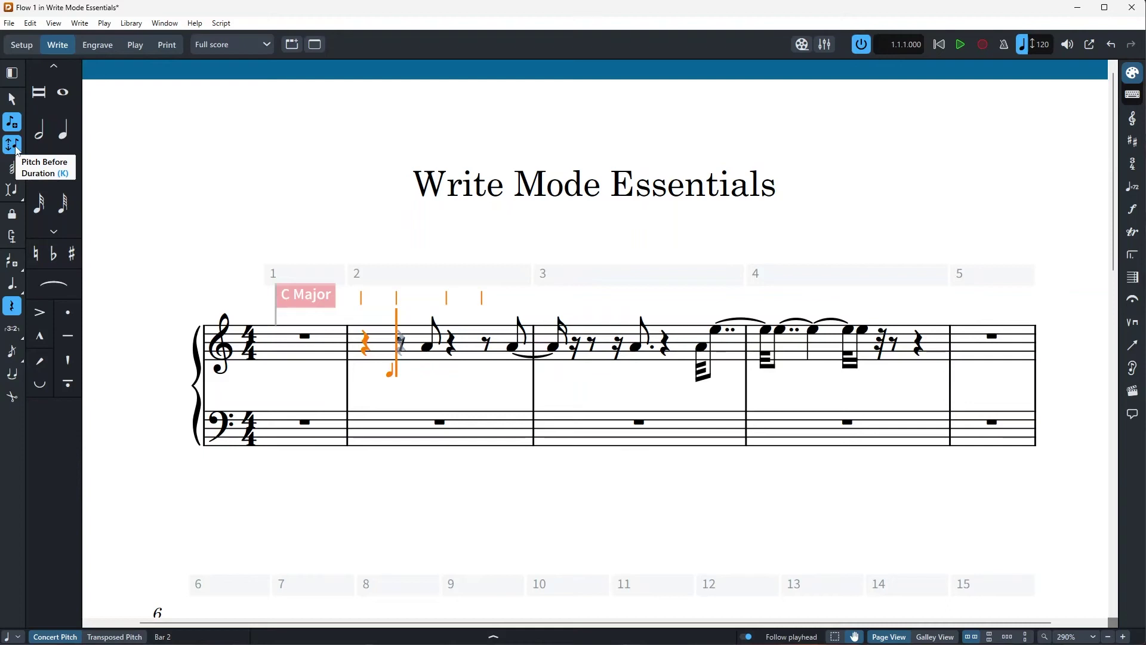
click(12, 144)
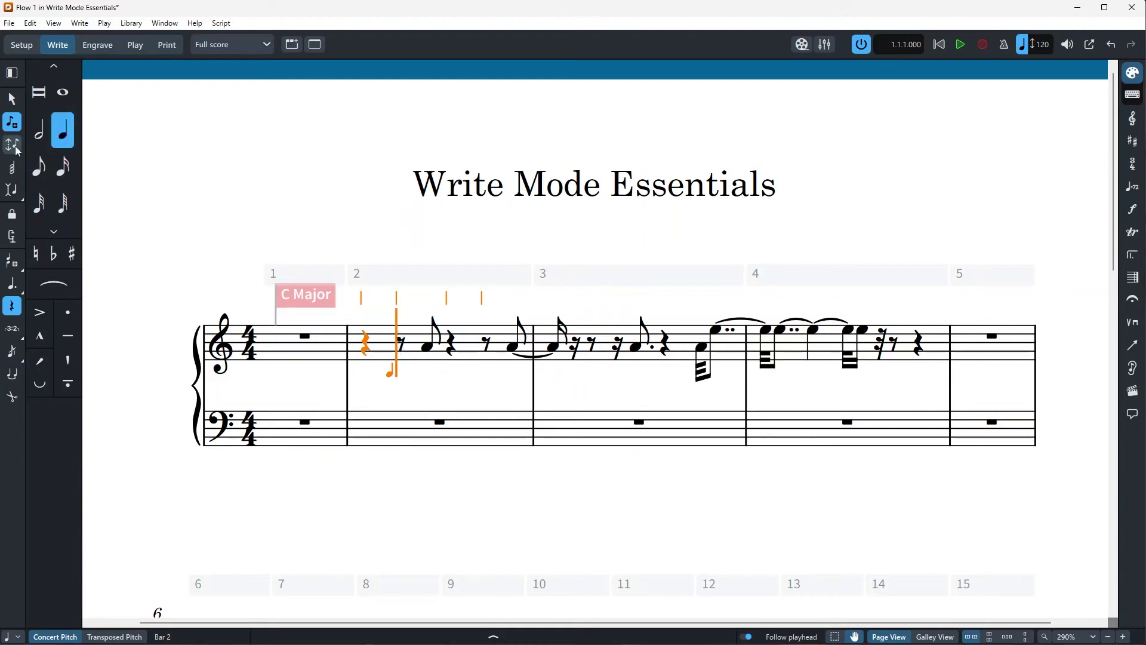
click(450, 352)
click(523, 358)
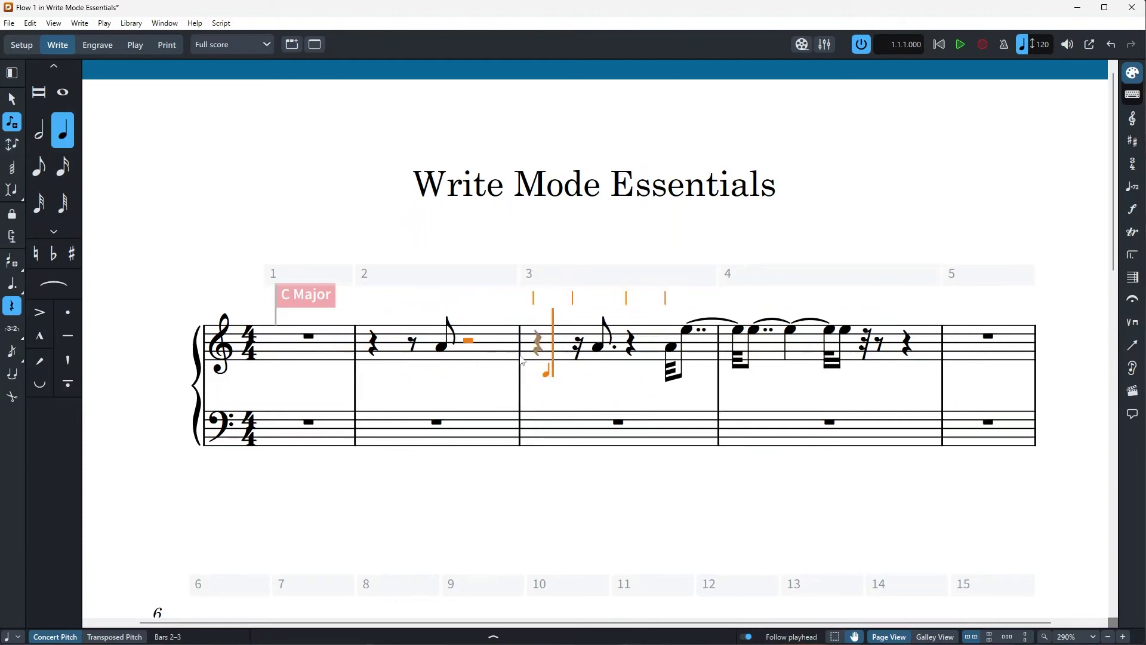
click(621, 356)
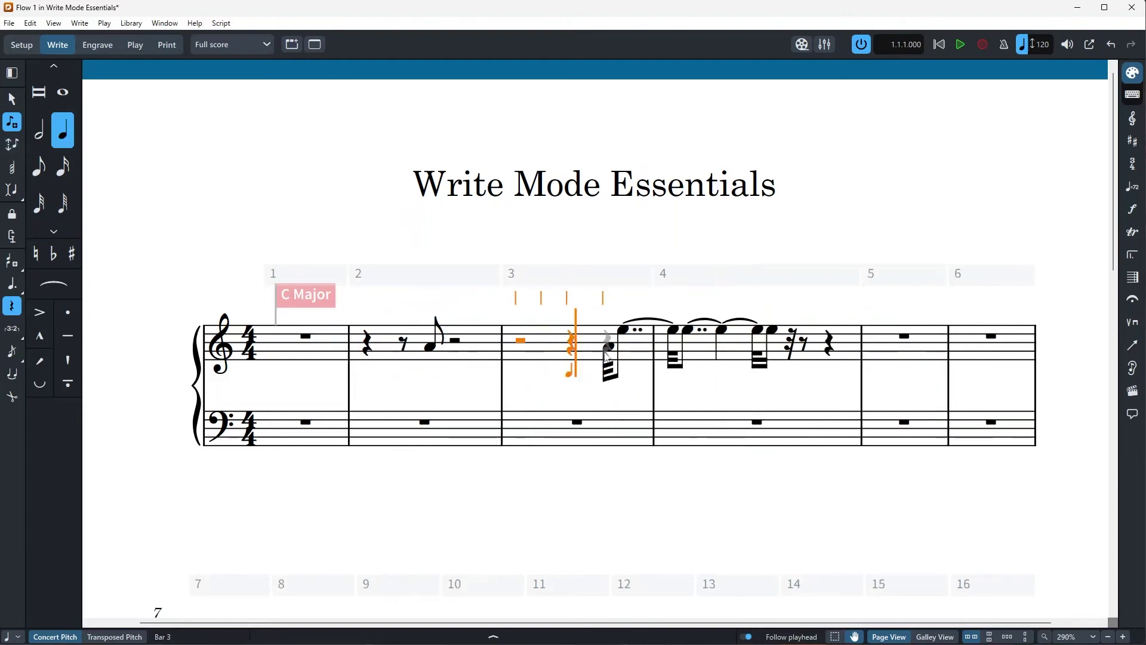
key(3)
click(608, 356)
Enter three eighth rests in bar 4, exit input, and raise bar 2's eighth from A to E.
key(4)
key(5)
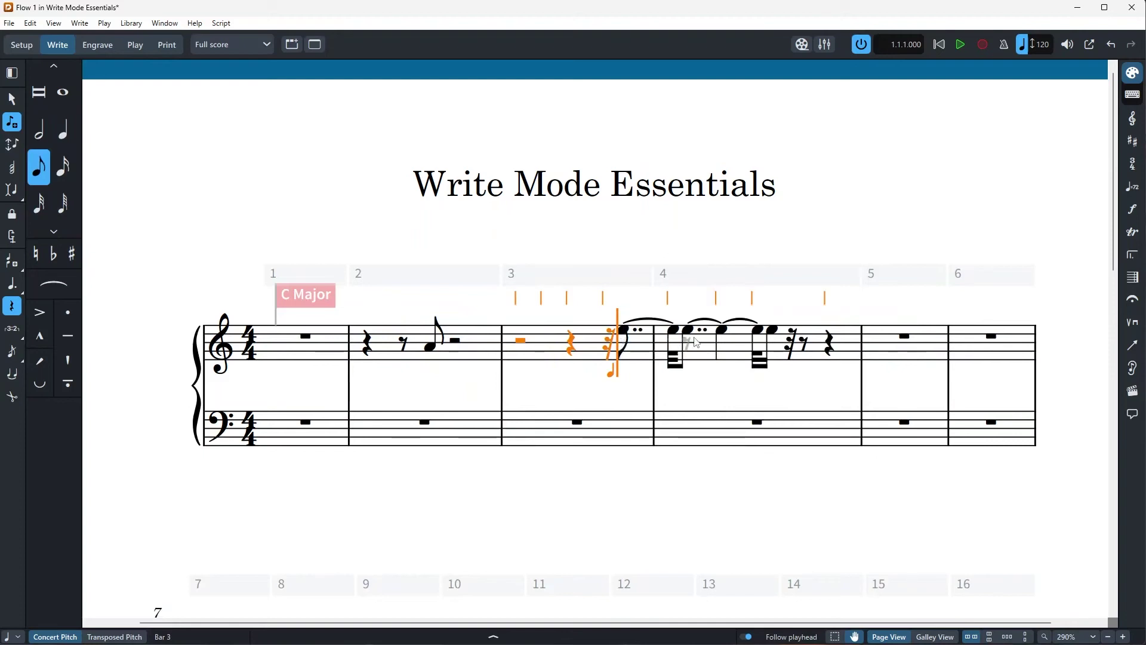
click(695, 342)
click(771, 345)
click(827, 345)
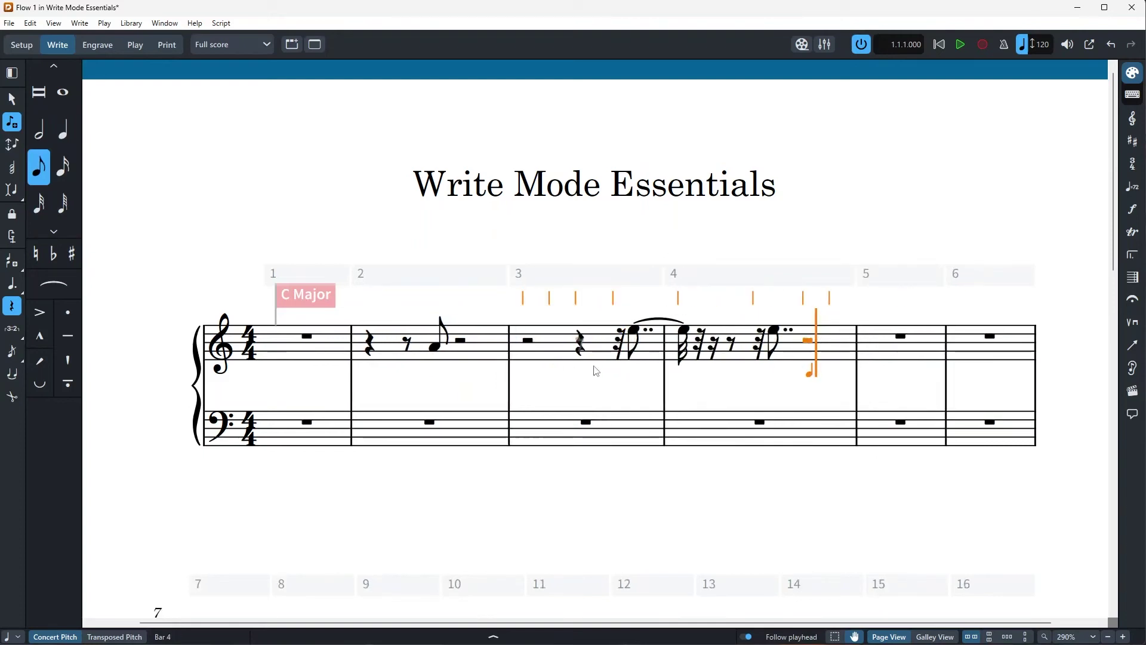
key(Escape)
click(474, 377)
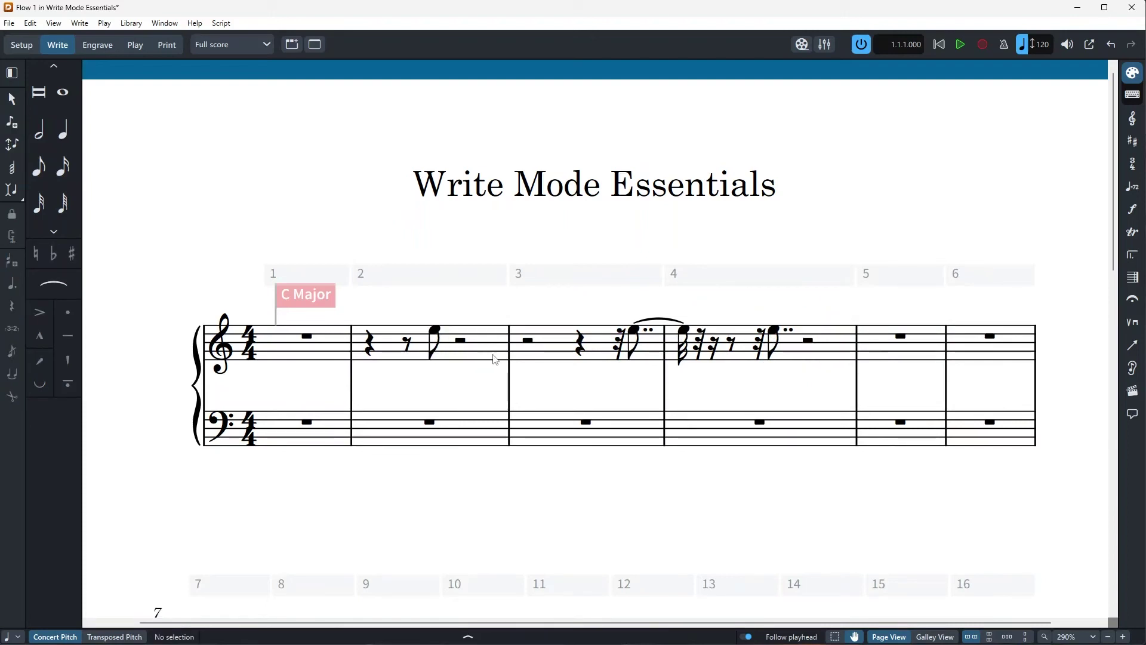
Enter a quarter note in bar 2 and repitch it to F4.
double_click(494, 359)
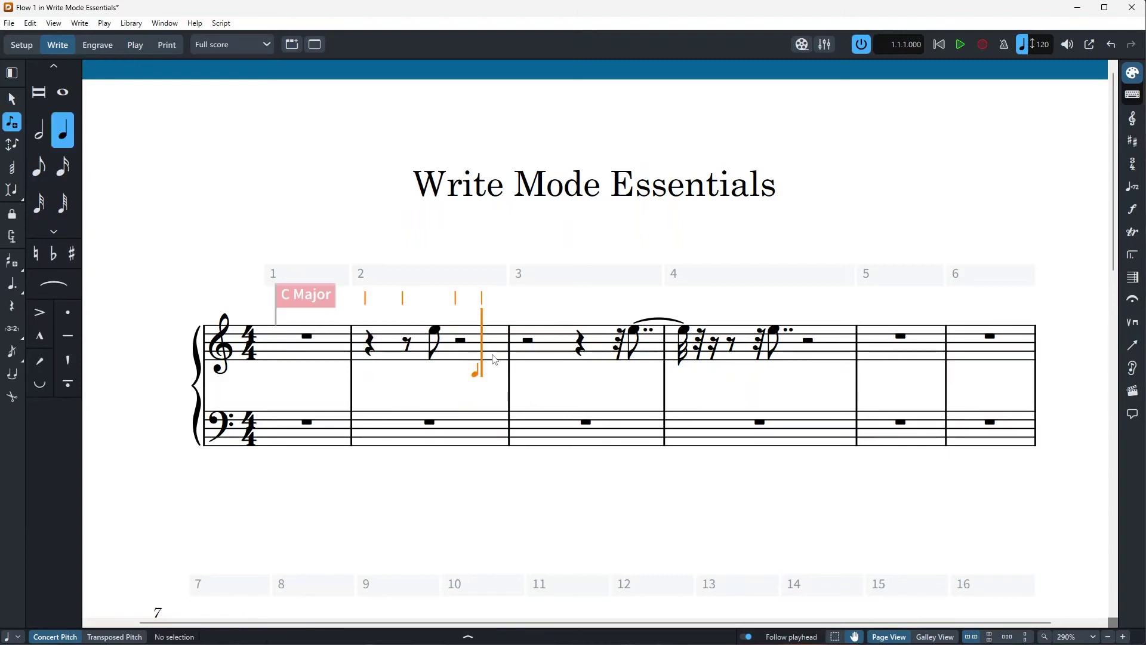
click(440, 340)
click(428, 356)
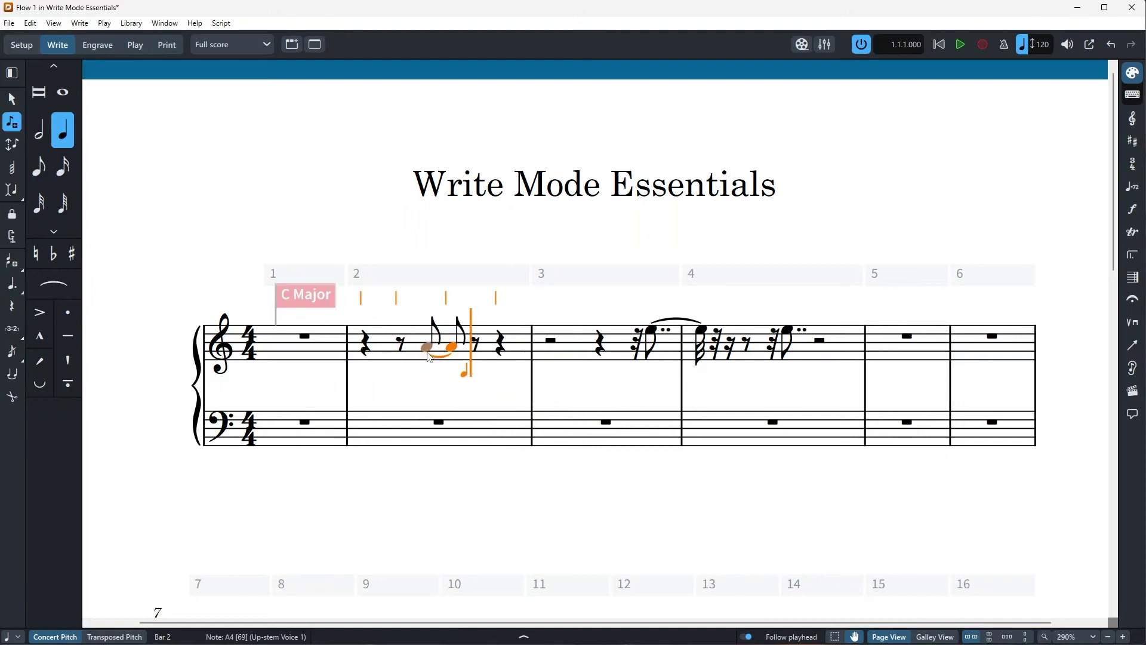
key(alt+Up)
key(alt+Up)
key(alt+Up)
key(alt+Up)
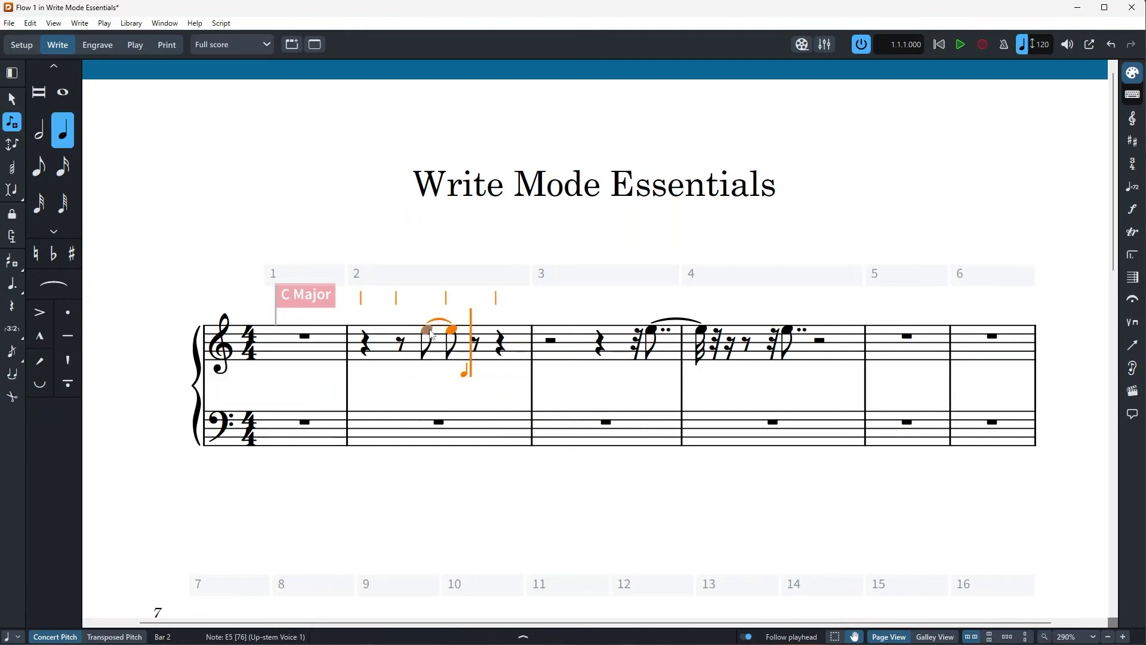
click(428, 342)
click(427, 360)
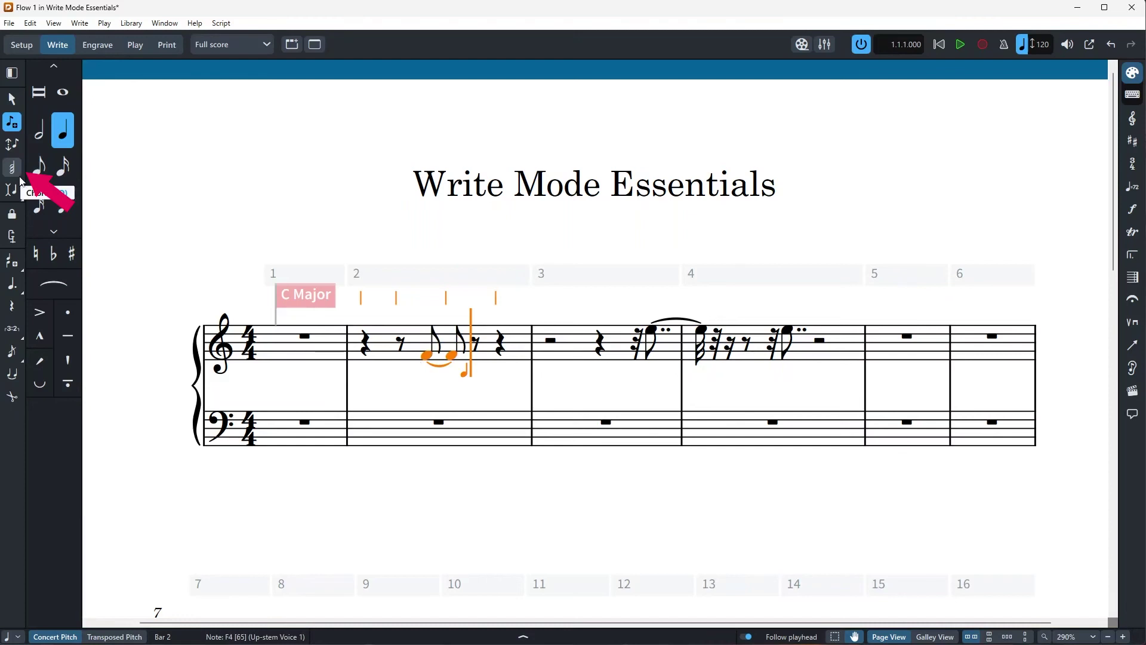
In Chord mode, turn bar 2's eighths into chords and stack a four-note beat-4 chord down to E4.
key(q)
key(alt+4)
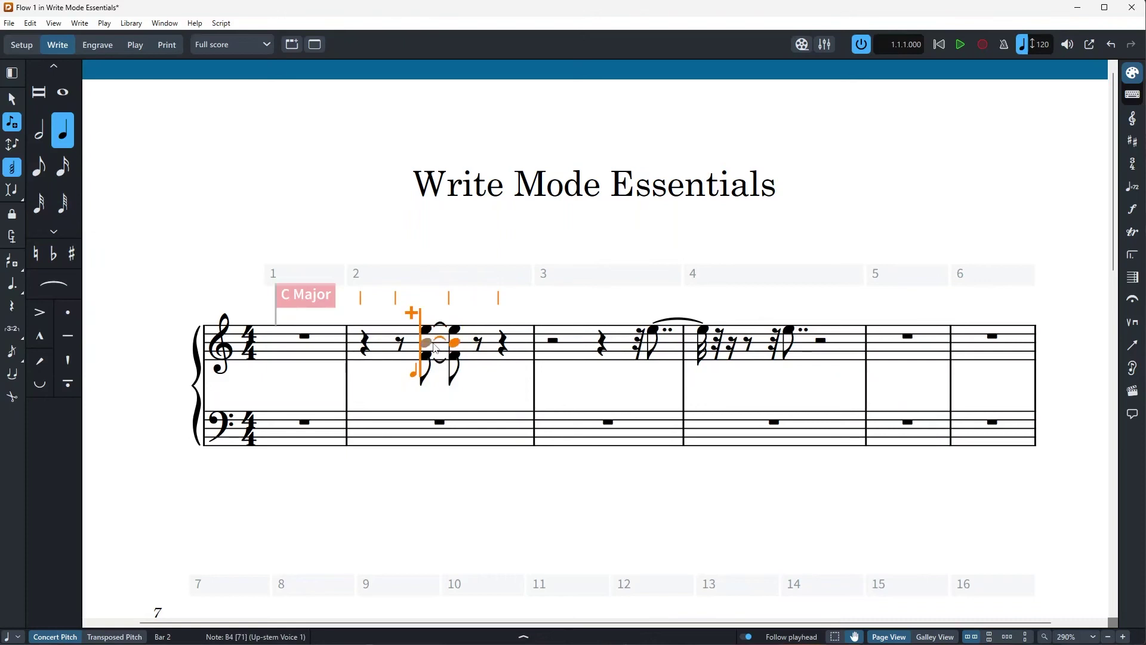
key(alt+Up)
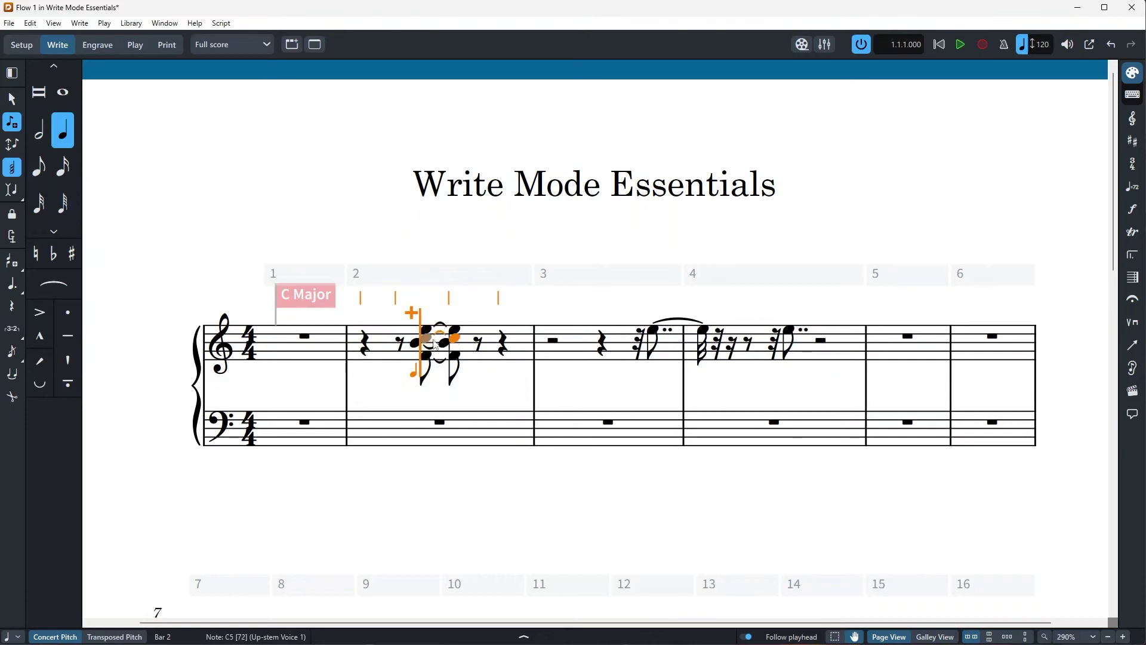
click(504, 320)
click(505, 332)
click(504, 347)
click(505, 360)
key(q)
key(Escape)
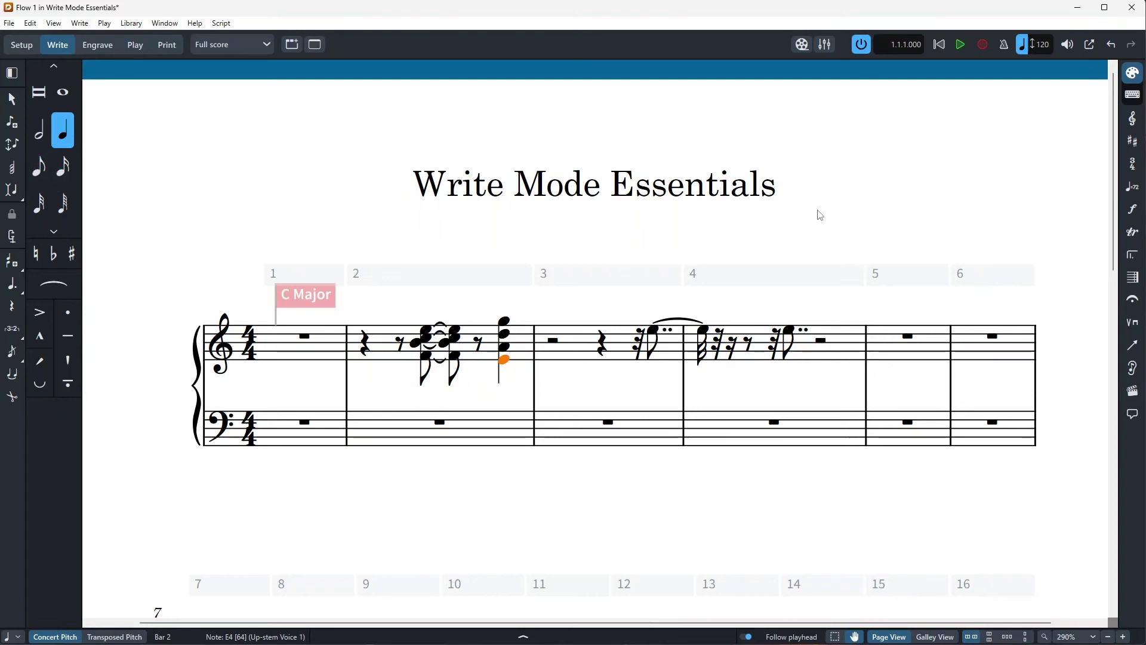
Select all of bar 2's treble notes, rests and chords after briefly toggling note input.
click(478, 343)
click(483, 325)
double_click(477, 343)
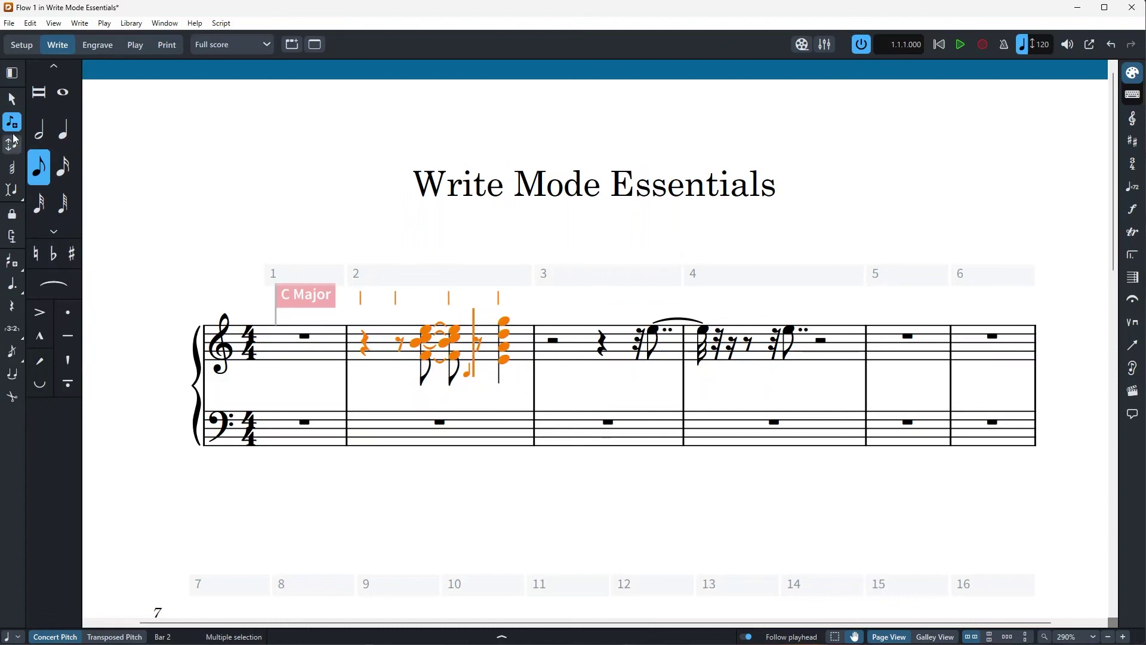
key(Escape)
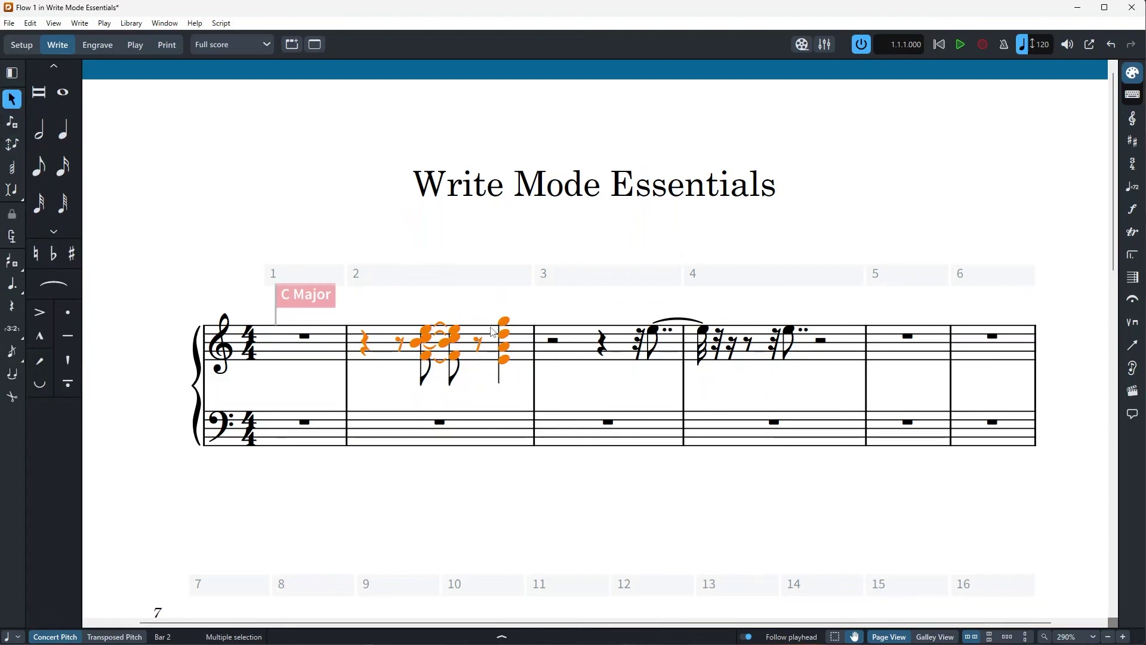
click(479, 330)
click(479, 331)
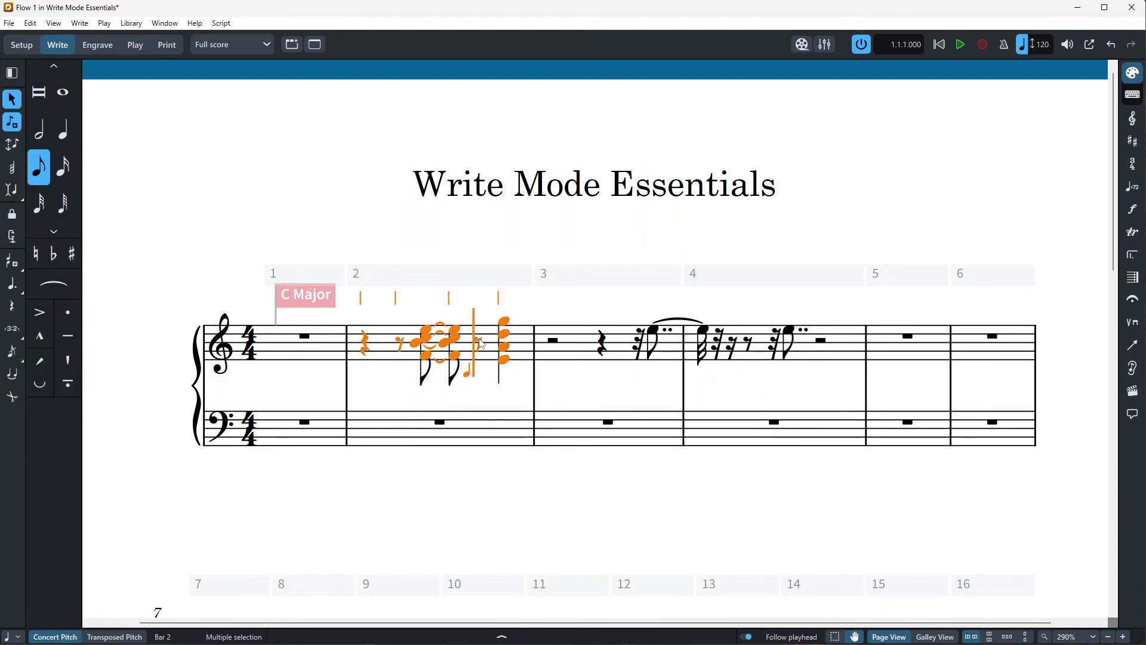